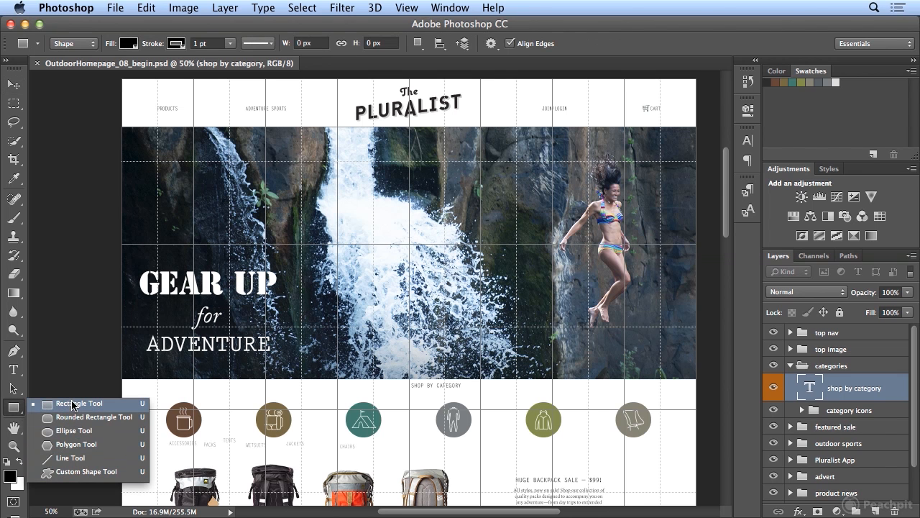
Browse the shape tool's stroke type, path operation, path alignment and arrangement options.
left_click(240, 30)
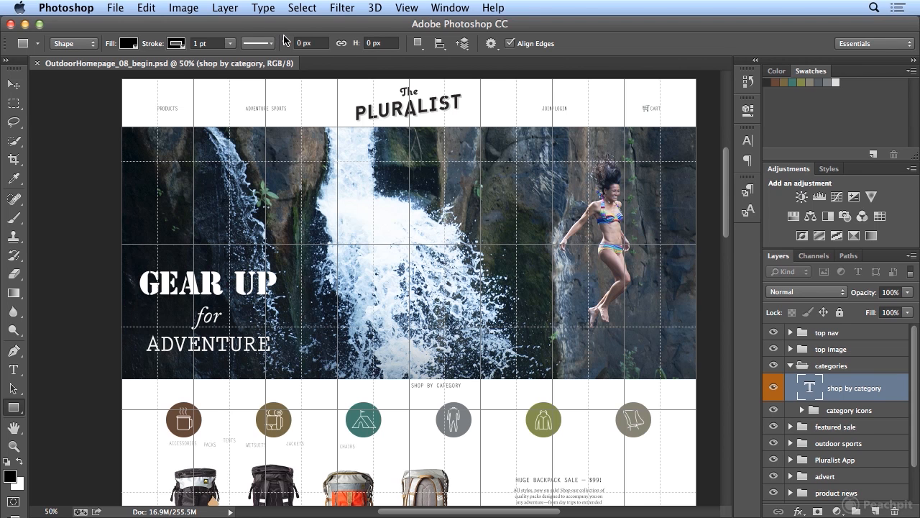
left_click(420, 45)
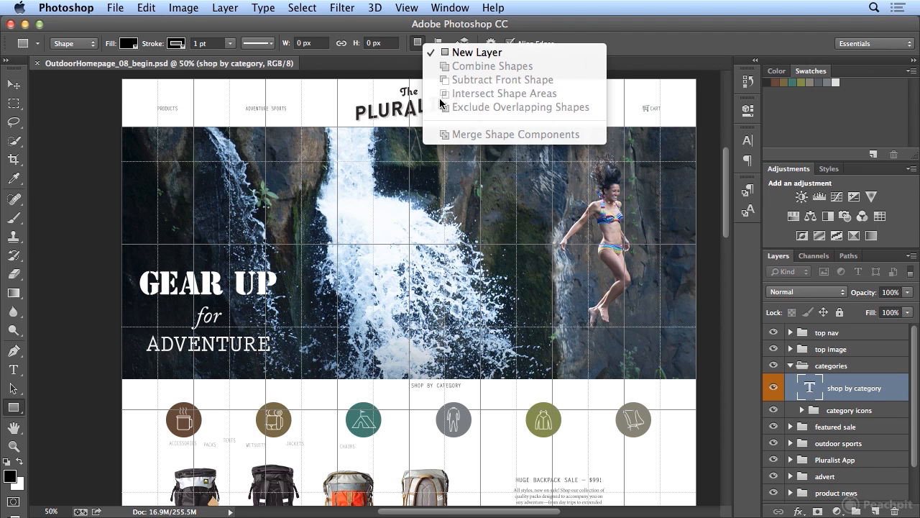
left_click(418, 43)
left_click(439, 43)
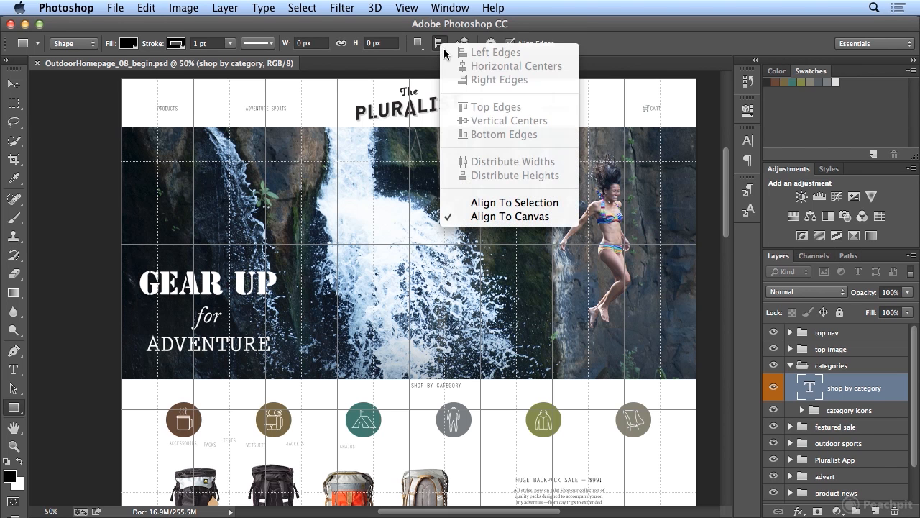
left_click(439, 43)
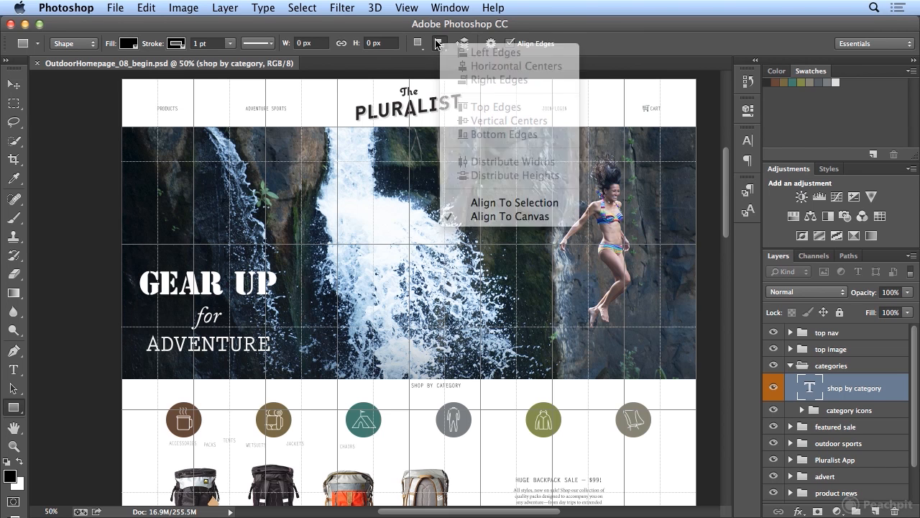
left_click(463, 44)
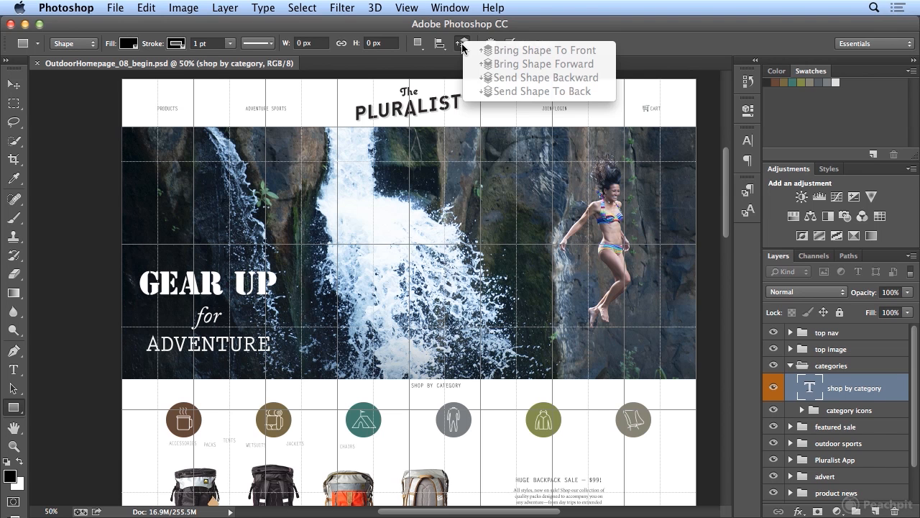
left_click(463, 45)
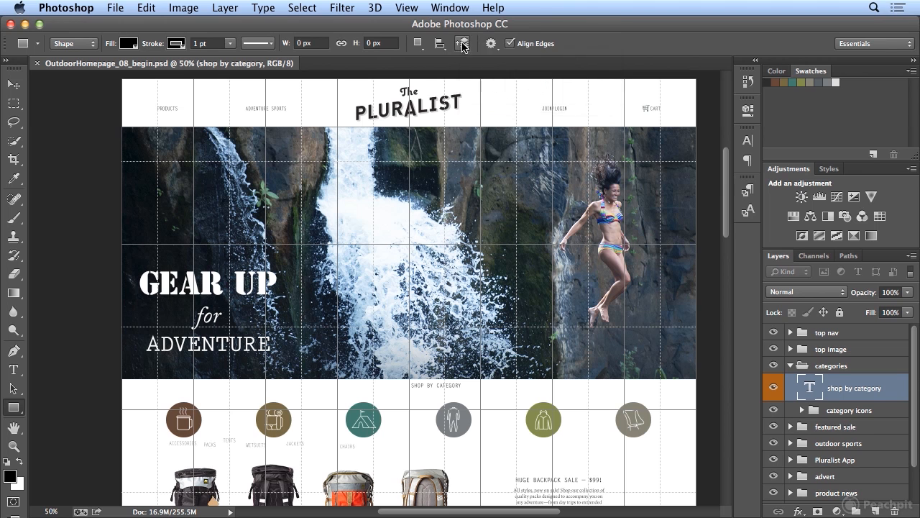
Set the Rectangle tool's geometry options to a fixed size of 200 px by 40 px.
left_click(492, 43)
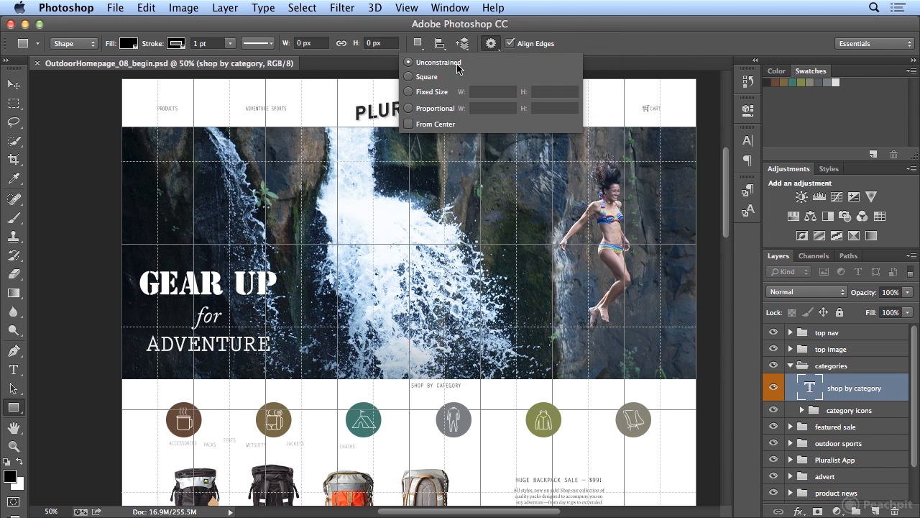
left_click(411, 93)
type("200")
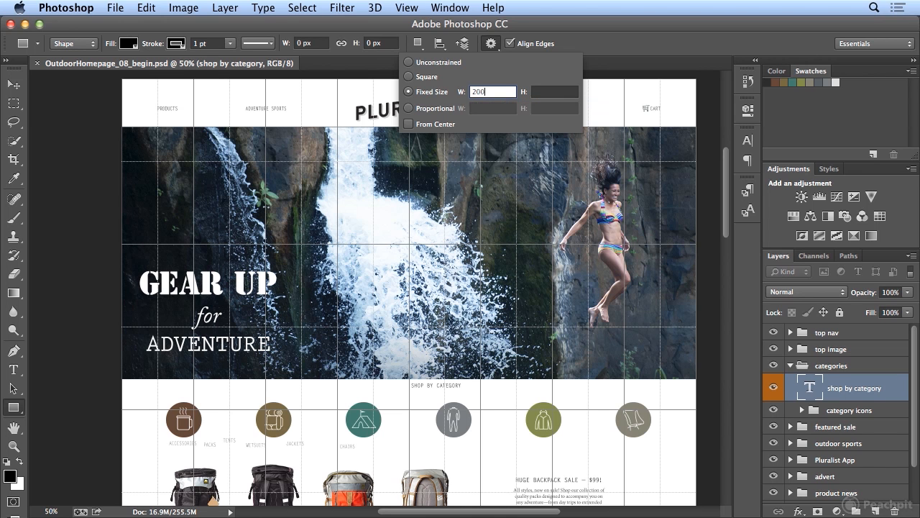
key("Tab")
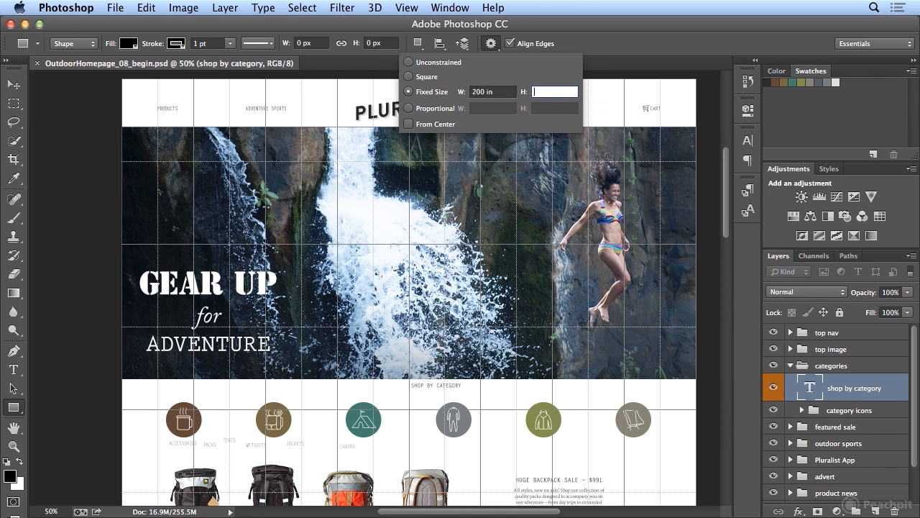
double_click(493, 92)
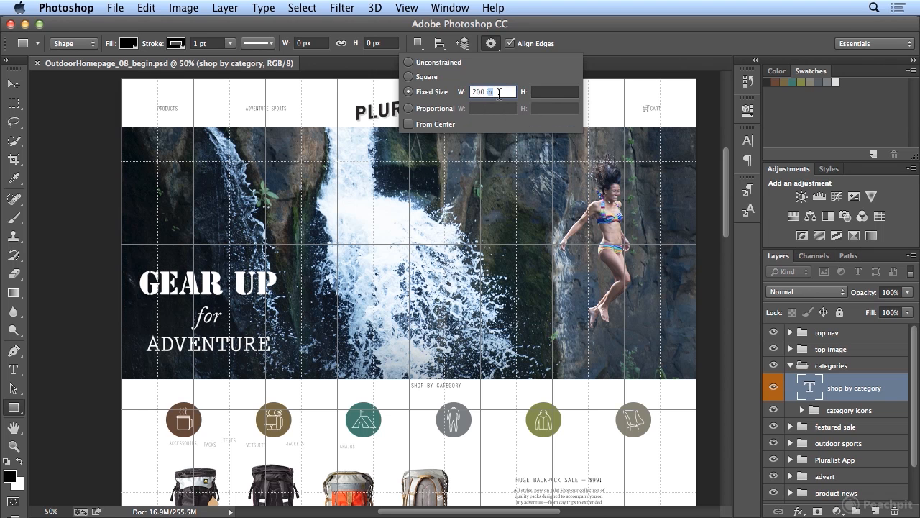
type("px")
key("Tab")
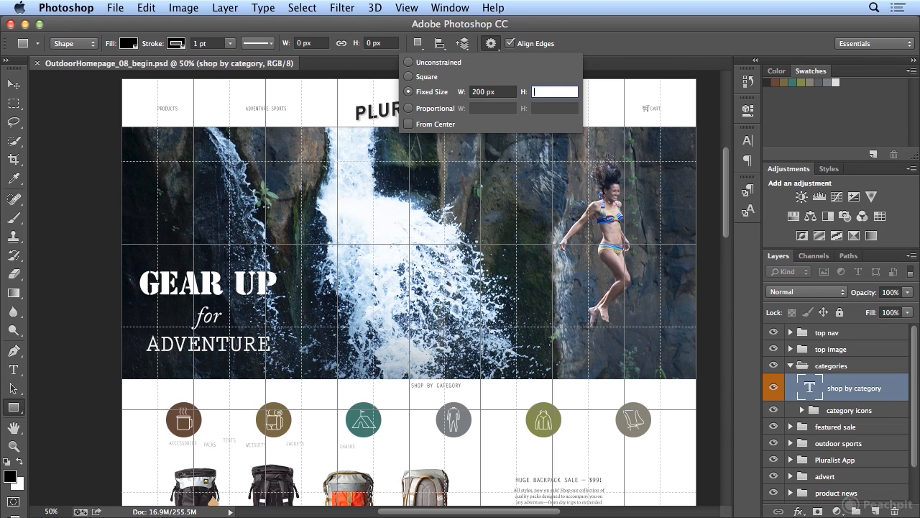
type("40px")
key("Tab")
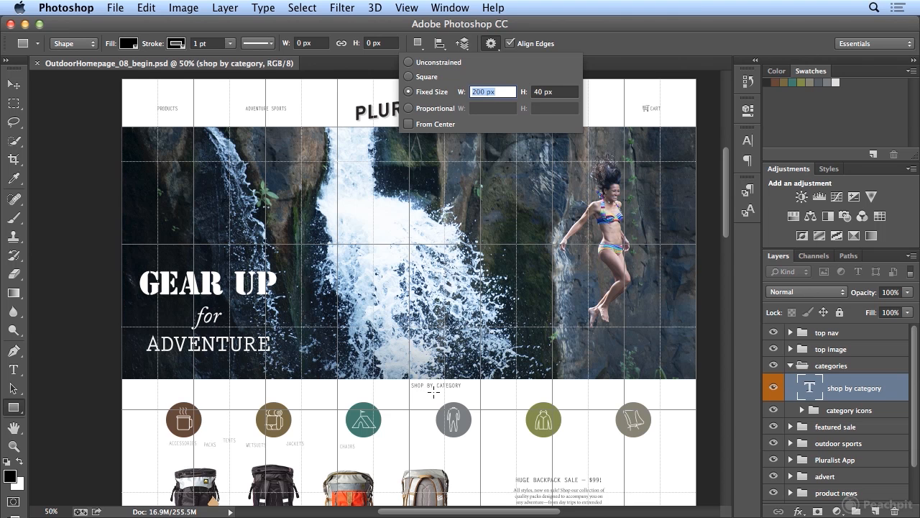
Enable drawing from center and place the rectangle centred on the shop by category heading.
left_click(408, 124)
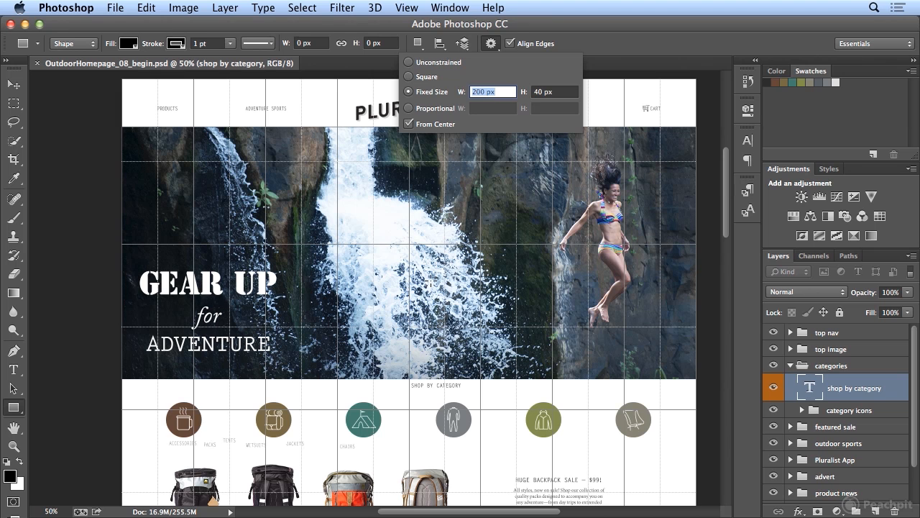
left_click(408, 385)
left_click_drag(408, 386, 409, 386)
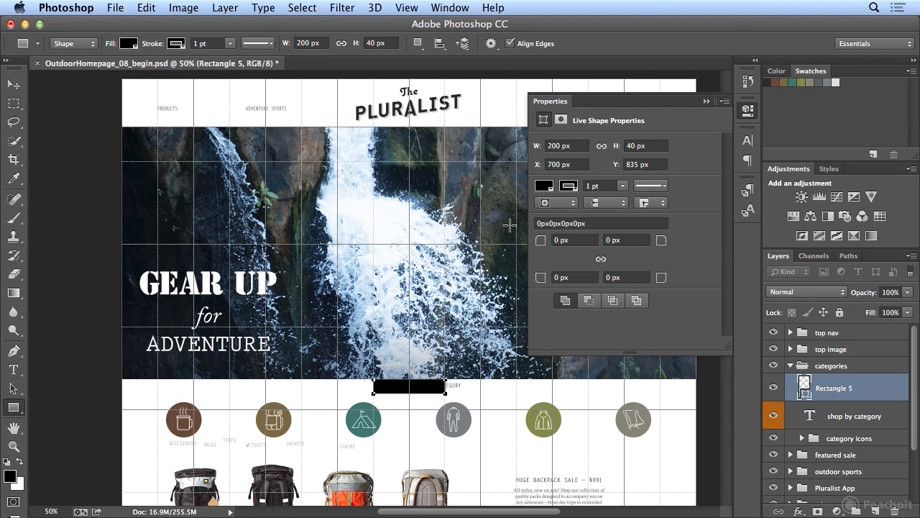
Set all four corner radii of the rectangle to 10 px.
left_click(592, 242)
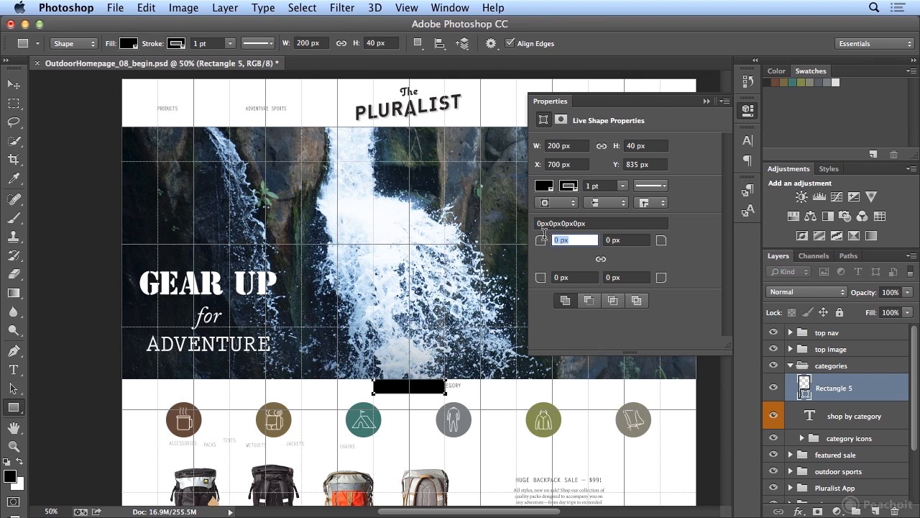
type("10")
key("Tab")
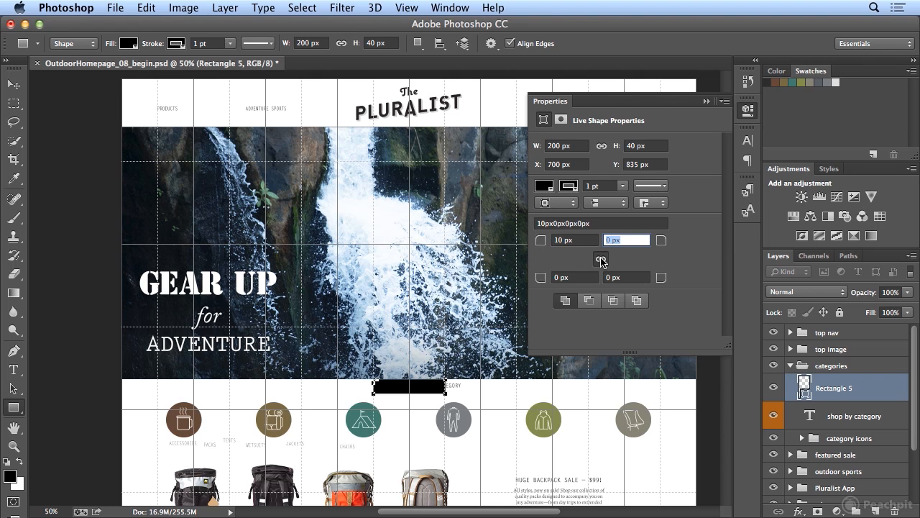
type("10")
key("Tab")
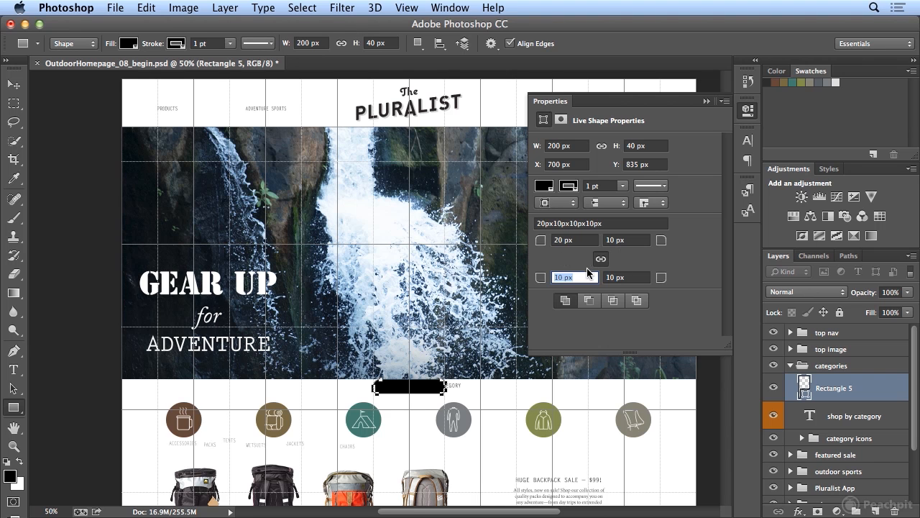
left_click(566, 240)
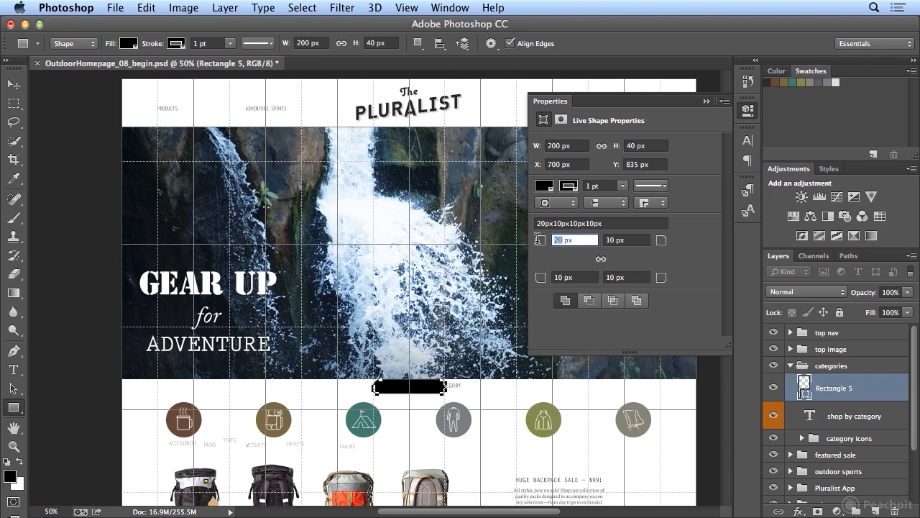
type("10")
key("Tab")
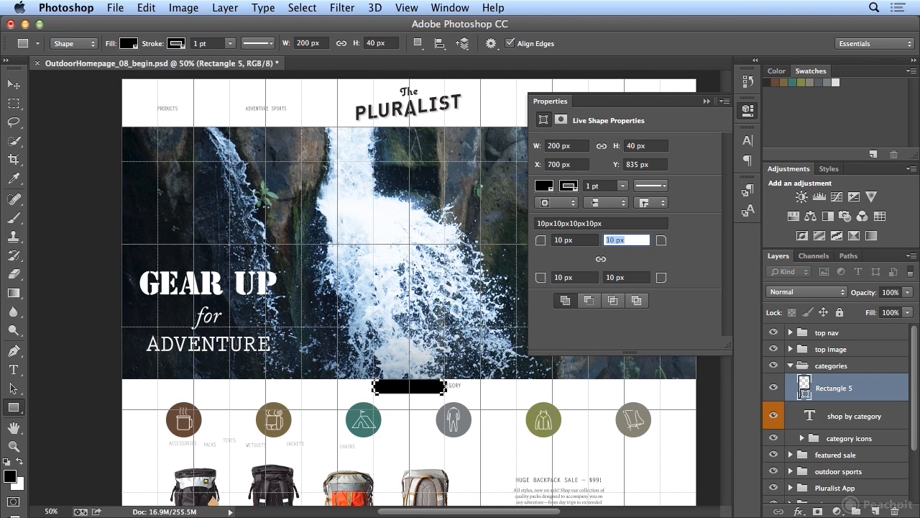
Set the rectangle's two top corner radii to 0 px.
left_click(589, 241)
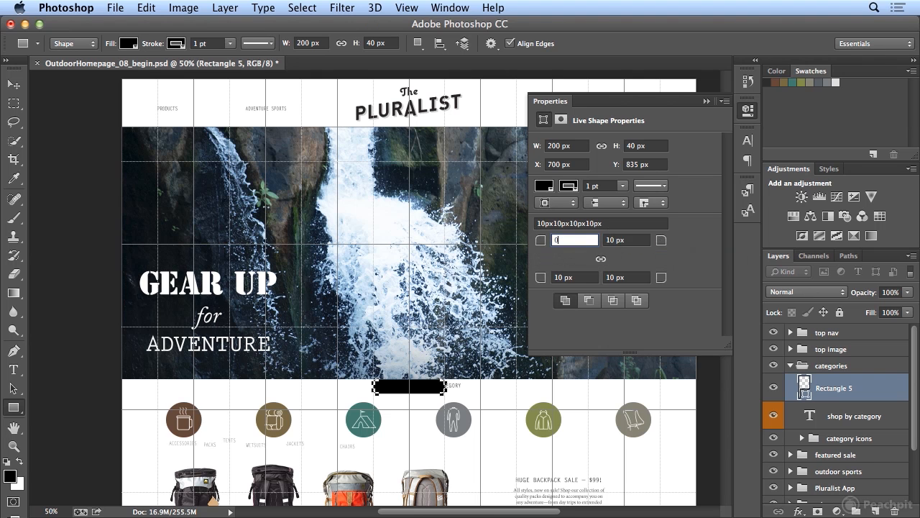
type("0")
key("Tab")
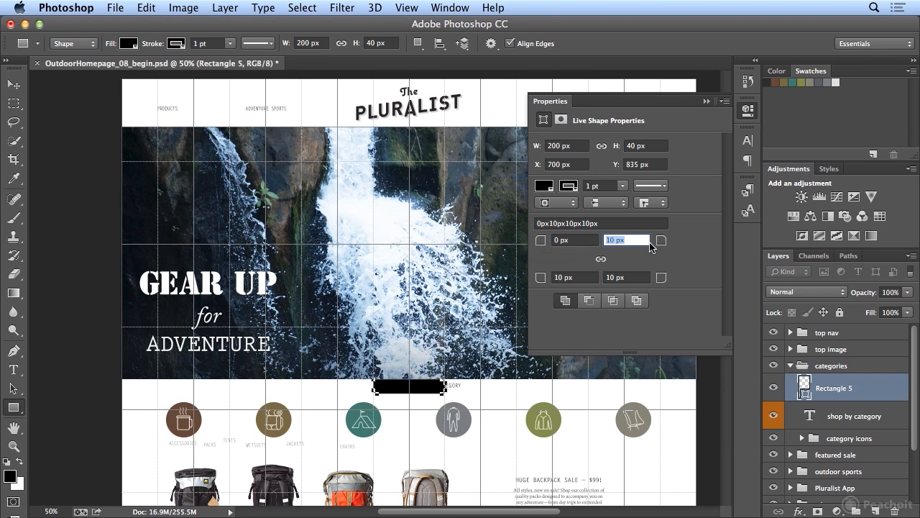
type("0")
key("Tab")
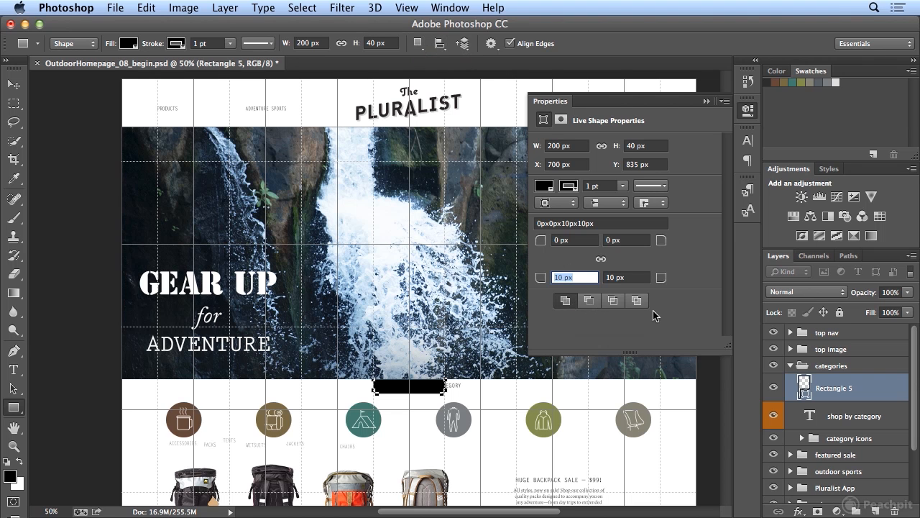
Fill the rectangle with the Pluralist Light Gray swatch.
left_click(546, 188)
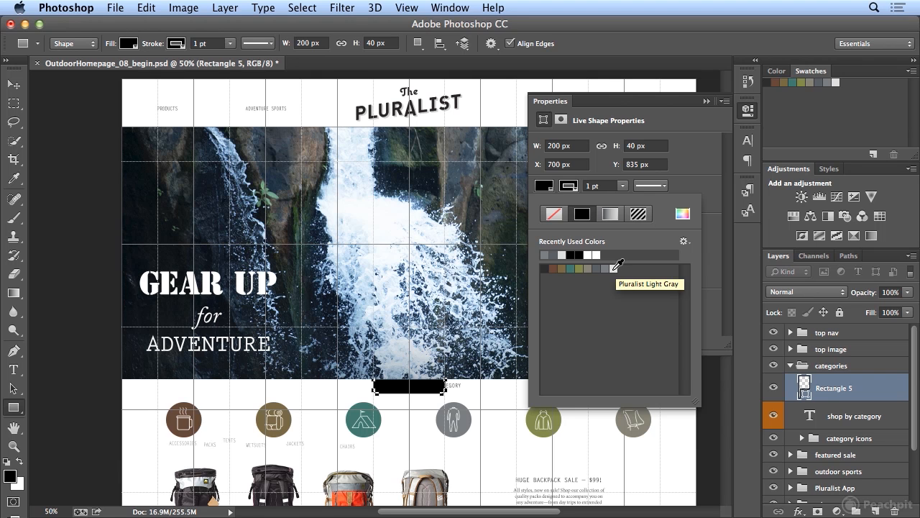
left_click(544, 187)
left_click(544, 187)
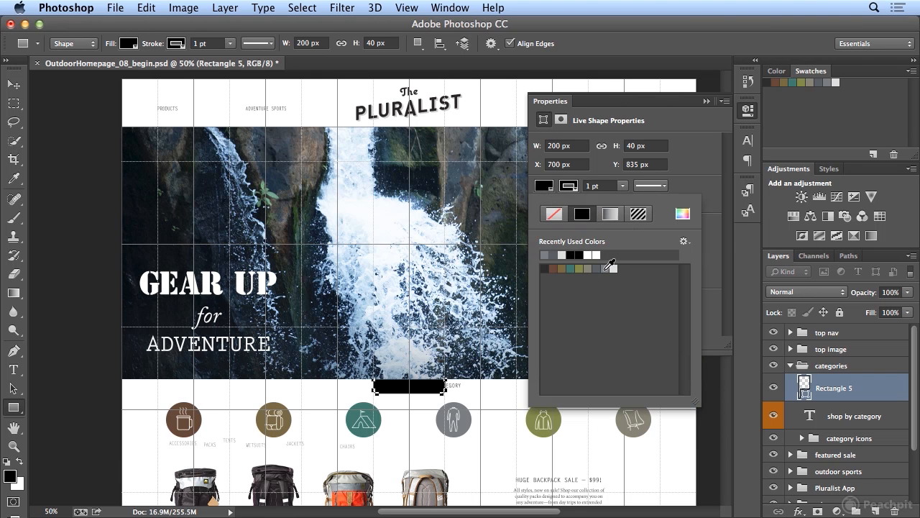
left_click(607, 268)
left_click(613, 268)
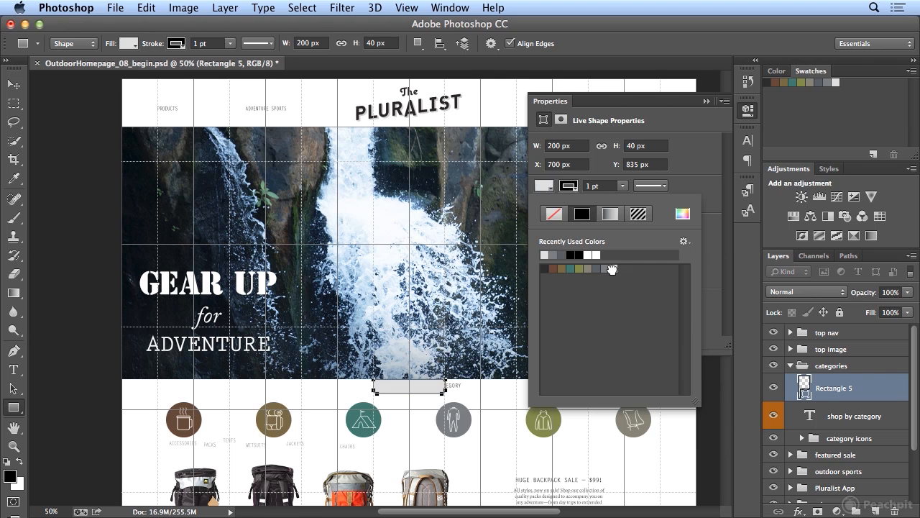
left_click(613, 268)
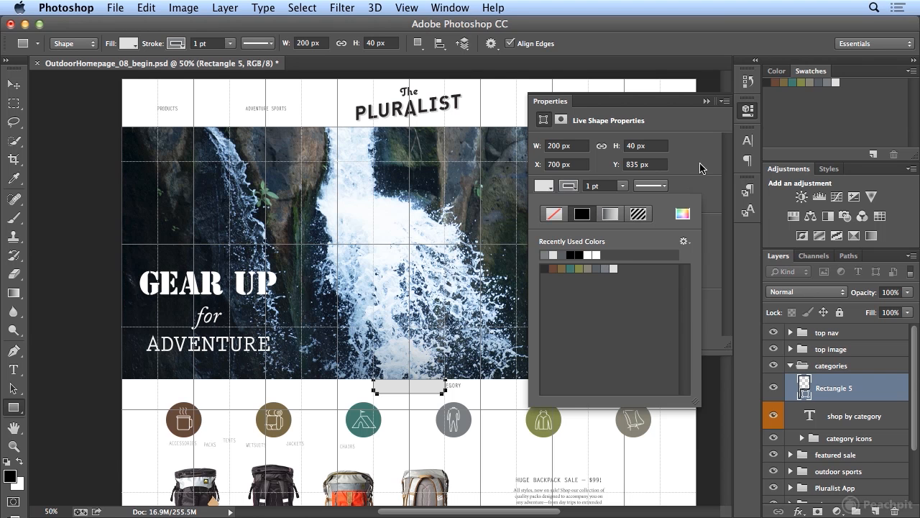
left_click(709, 34)
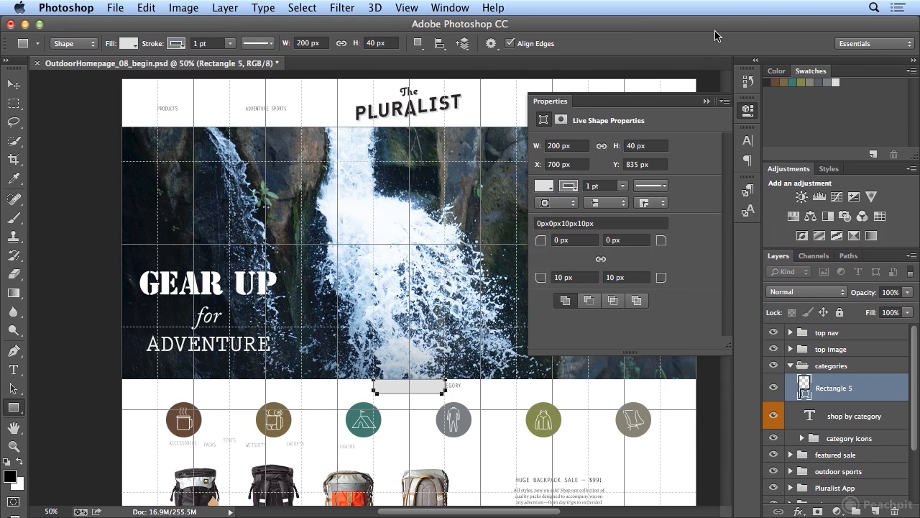
Set the stroke alignment to outside and the stroke corner type to bevel.
left_click(560, 204)
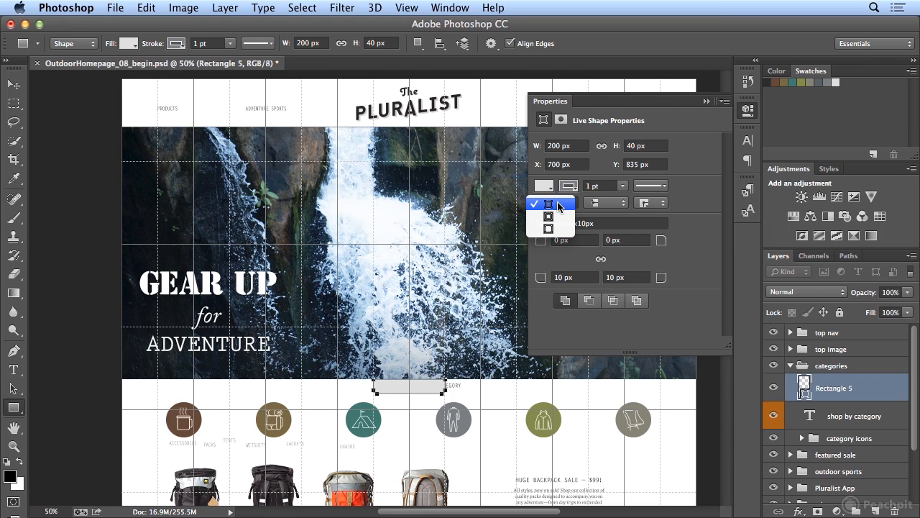
left_click(560, 228)
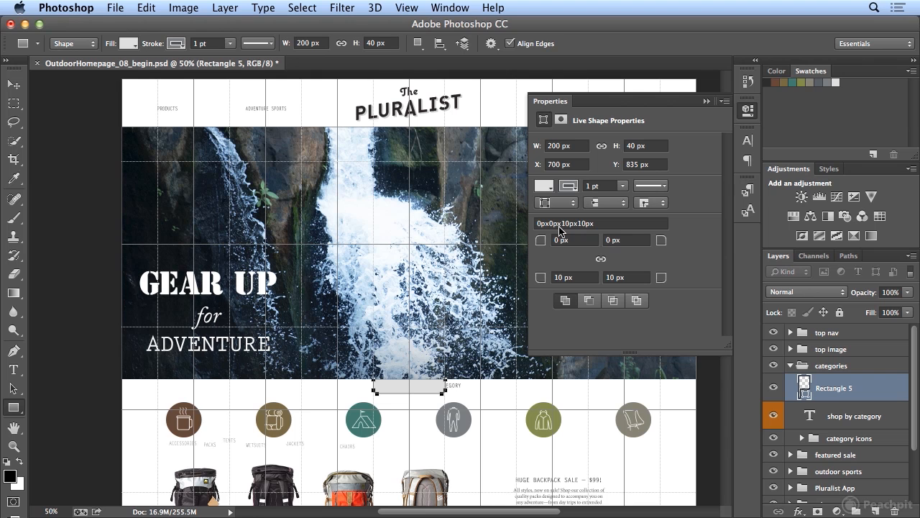
left_click(601, 203)
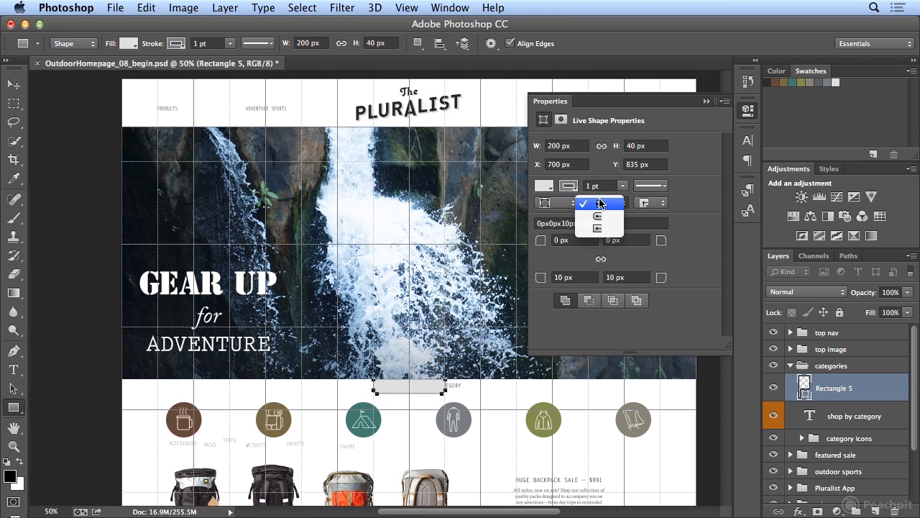
left_click(602, 204)
left_click(647, 203)
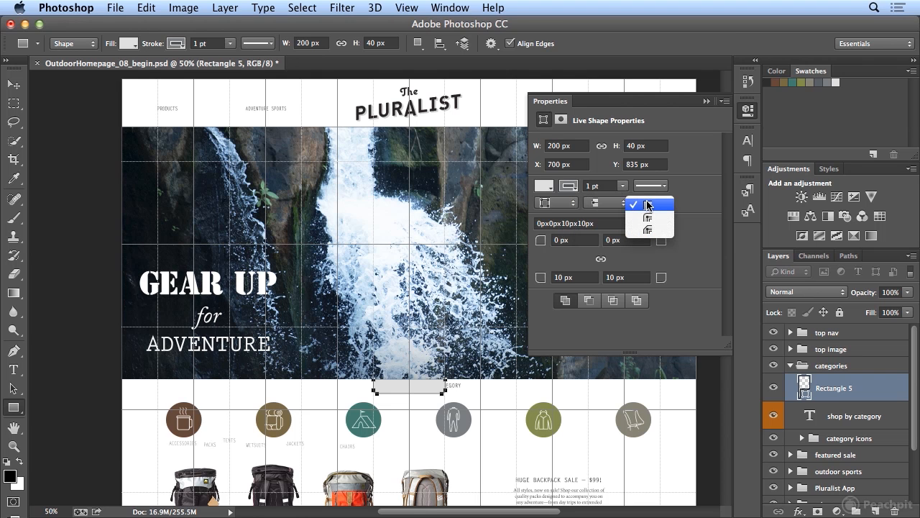
left_click(647, 205)
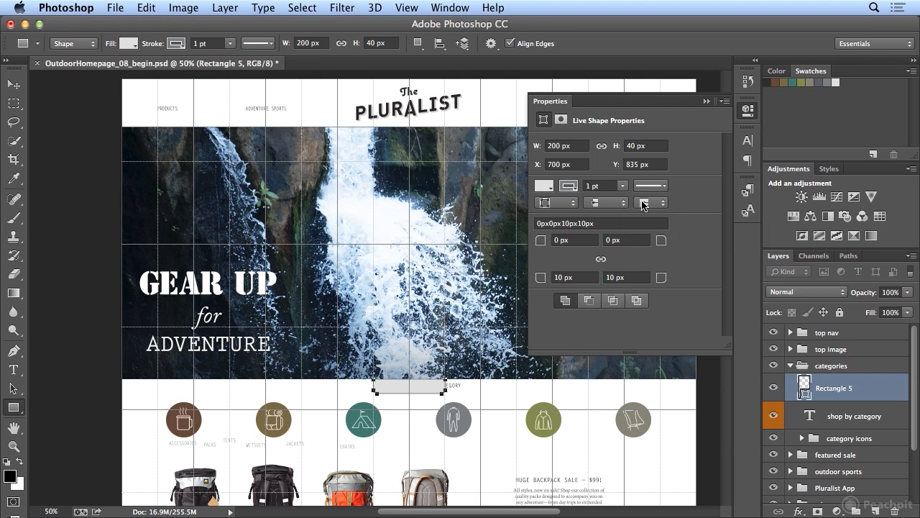
left_click(642, 205)
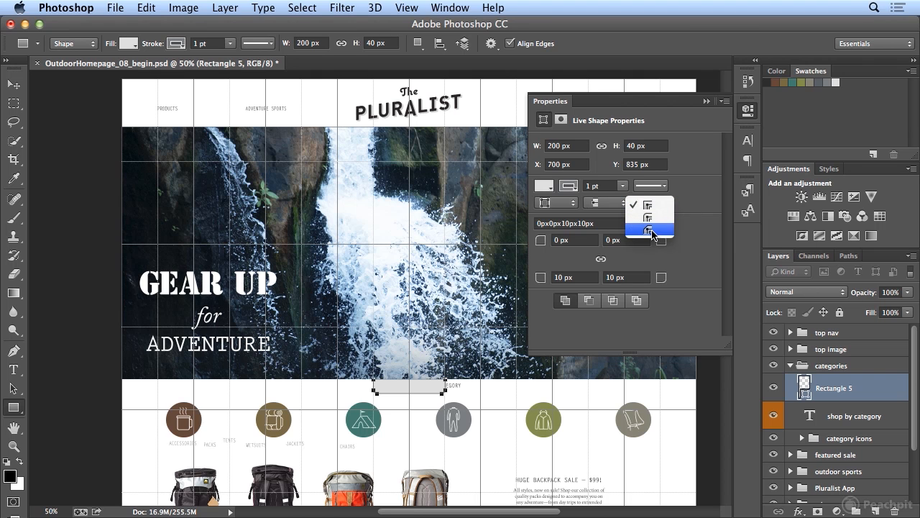
left_click(650, 230)
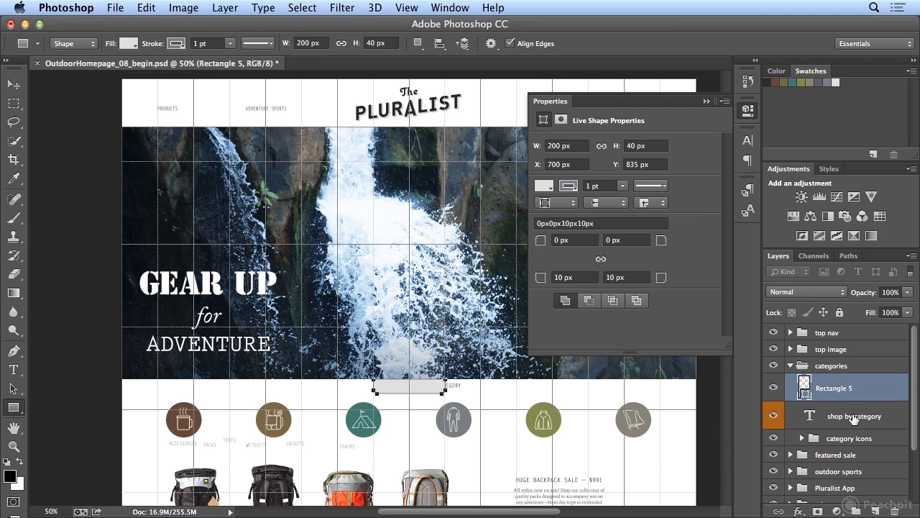
Rename the rectangle layer to shop by rectagle.
double_click(832, 388)
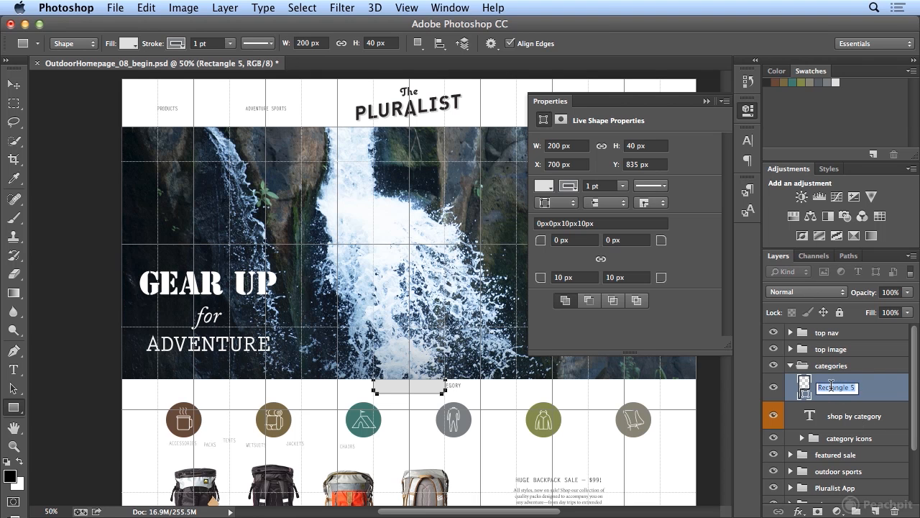
type("shop by rectagle")
key("Return")
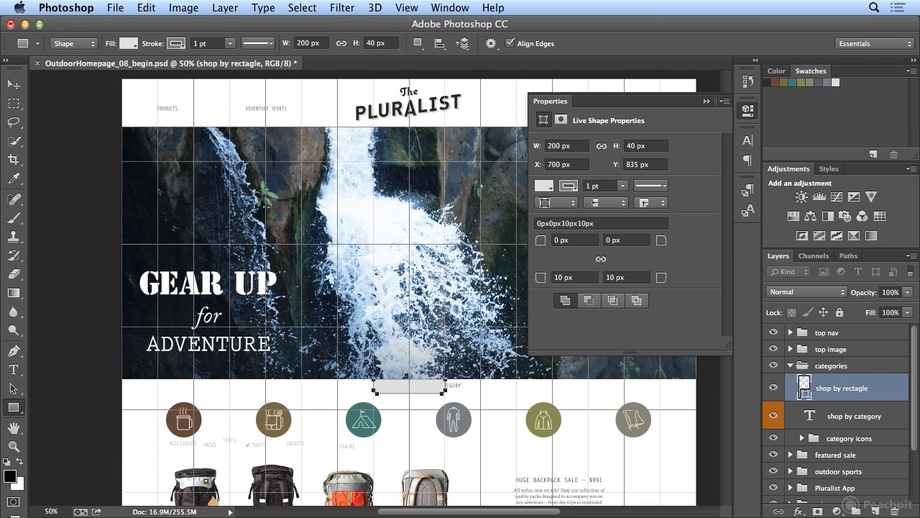
Move the shop by rectagle layer below the shop by category text layer in the layer stack.
left_click_drag(869, 394, 875, 425)
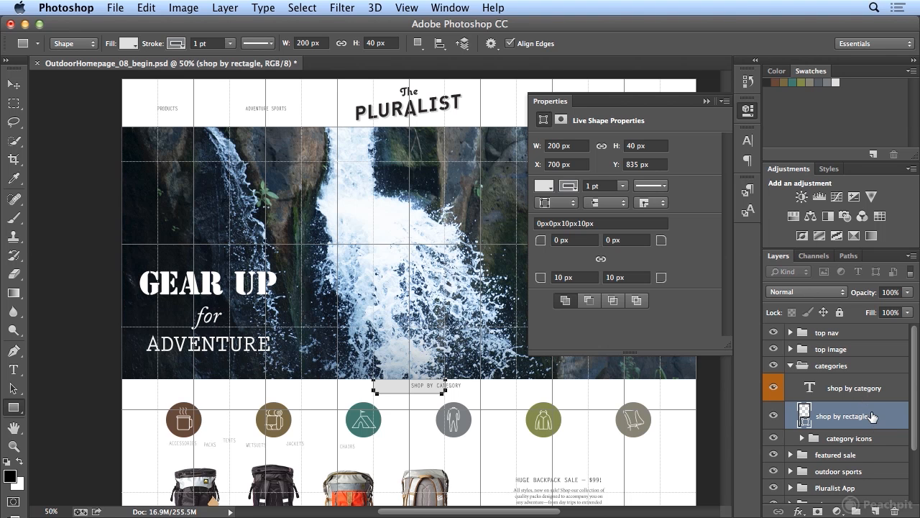
Give the shop by rectagle layer a Green color label.
right_click(872, 417)
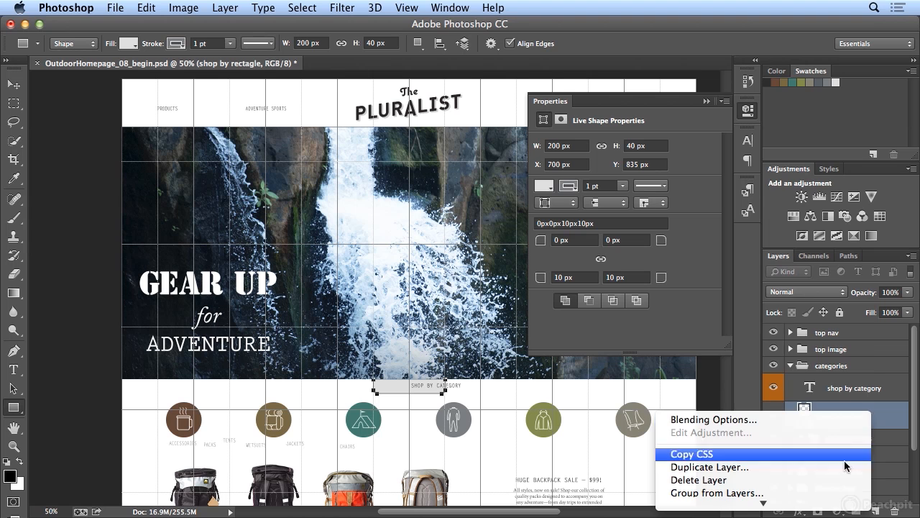
mouse_move(791, 514)
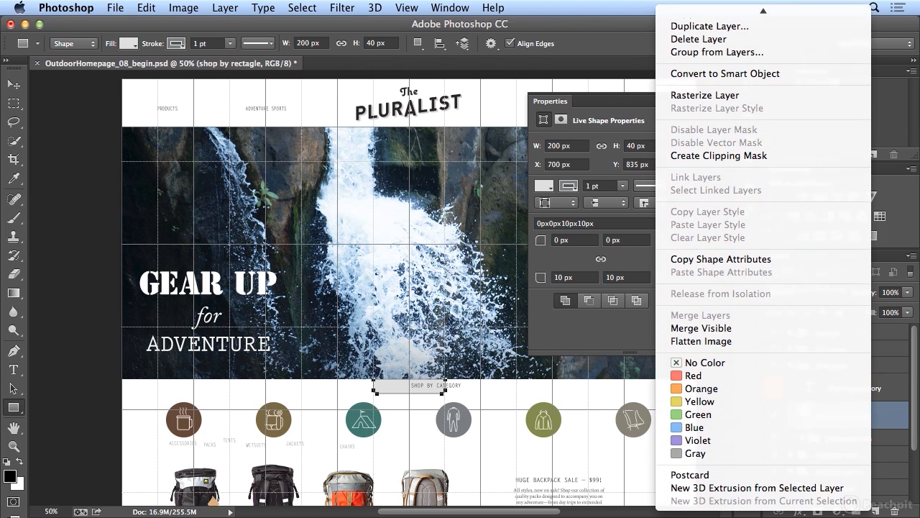
left_click(720, 417)
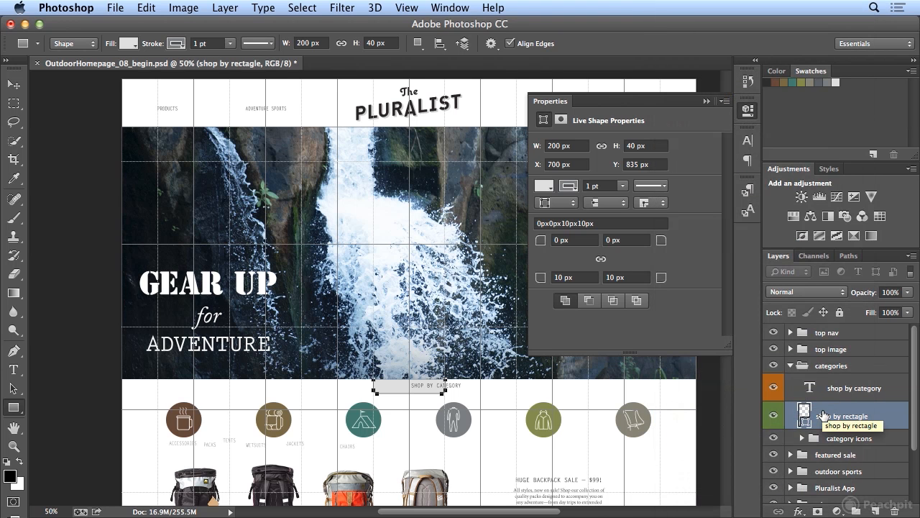
Select the rectangle together with the shop by category text and align their horizontal centers.
scroll(903, 445, "down", 5)
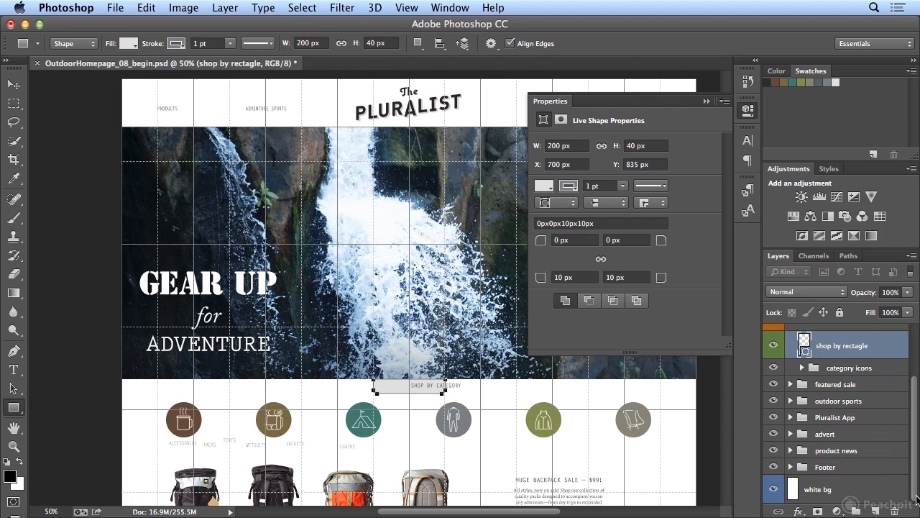
left_click(849, 496)
left_click_drag(916, 477, 916, 418)
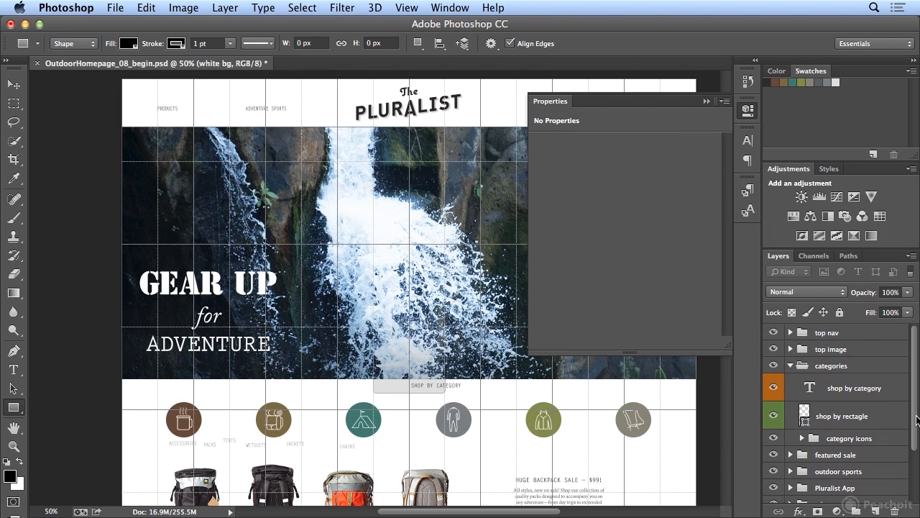
left_click(866, 391)
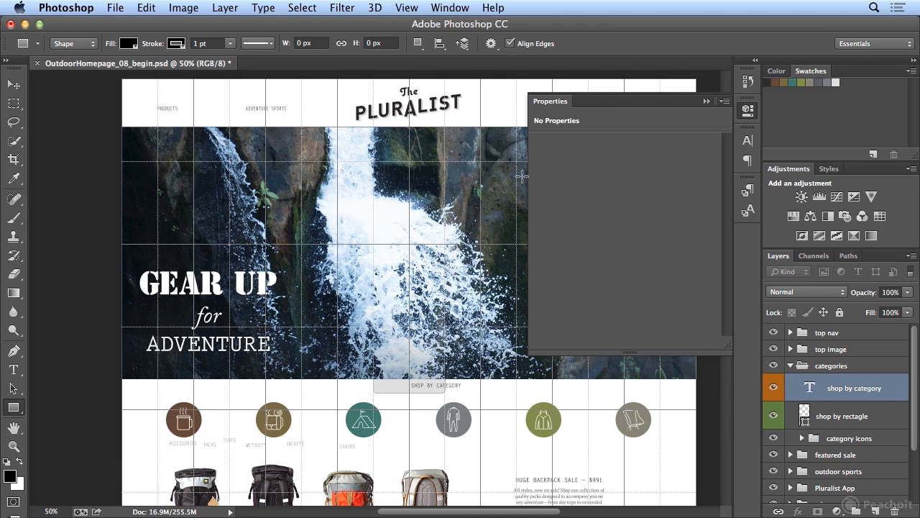
left_click(14, 85)
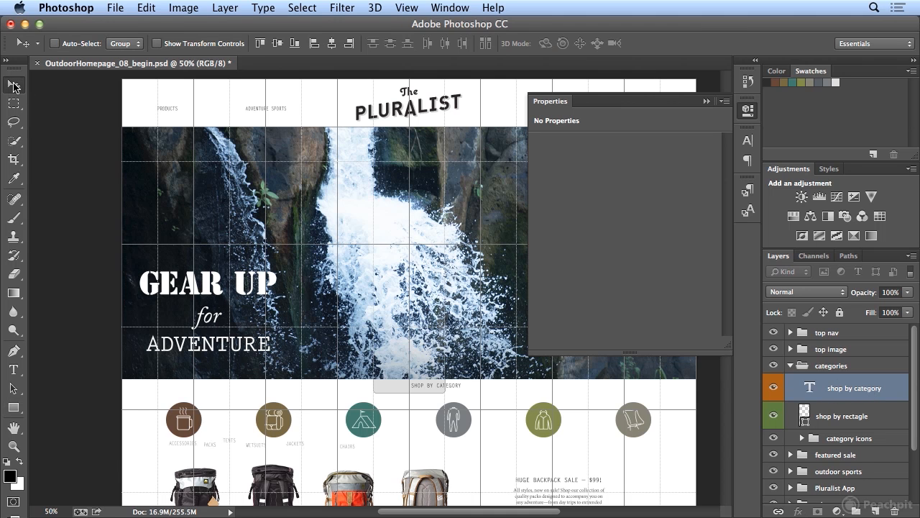
left_click(335, 45)
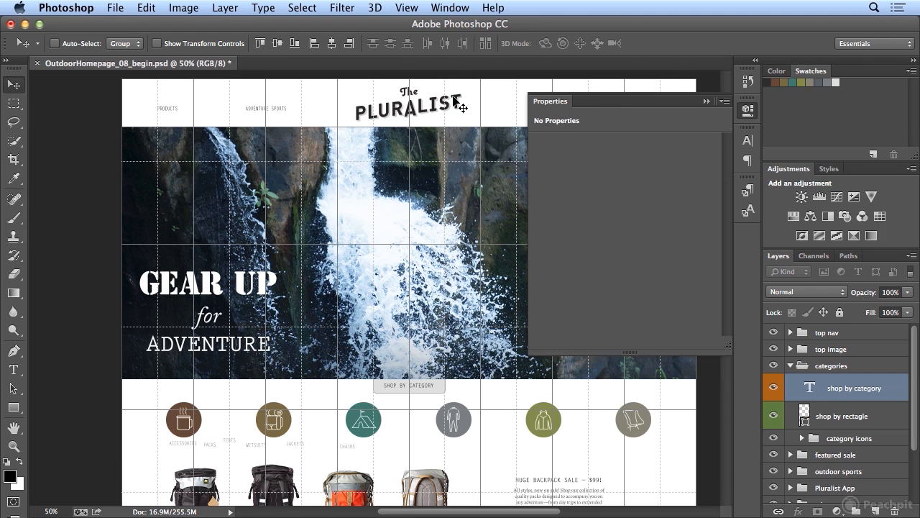
Open the accessories folder in category icons and align the accessories icon and its label on their horizontal centers.
left_click(746, 112)
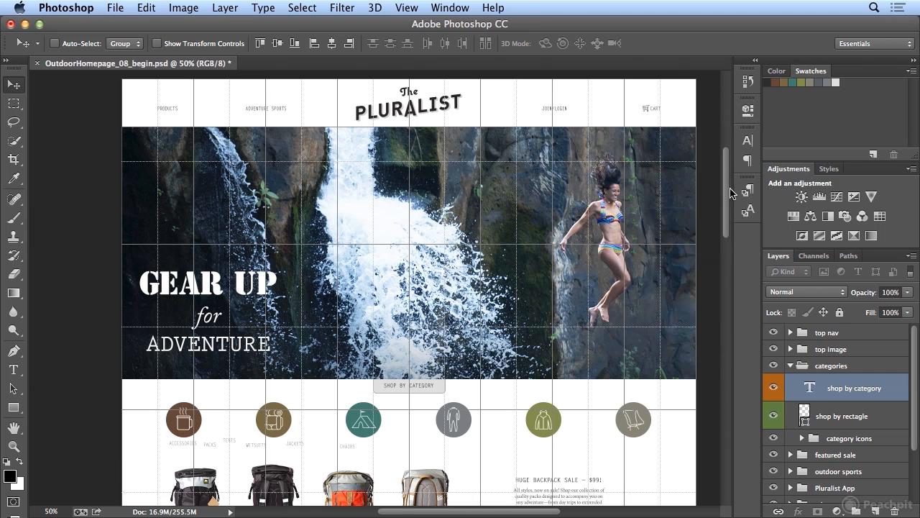
scroll(440, 257, "down", 5)
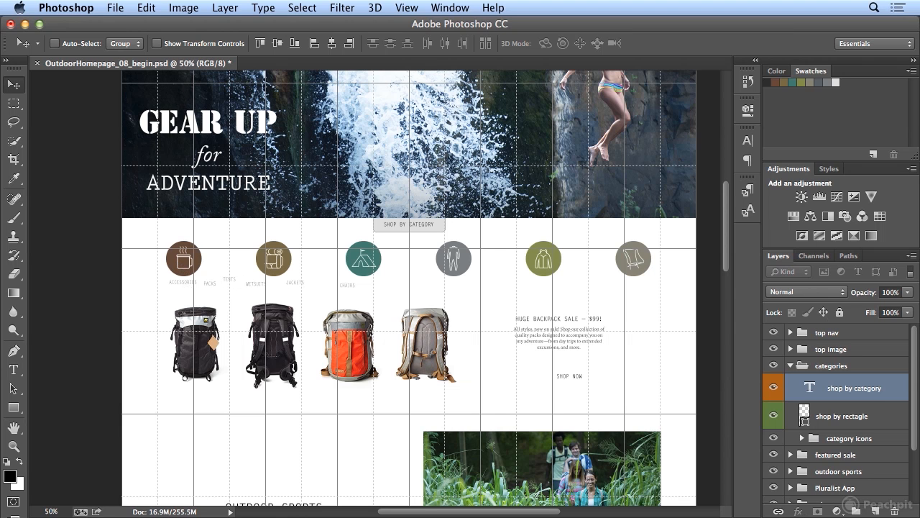
left_click(828, 414)
scroll(828, 414, "down", 2)
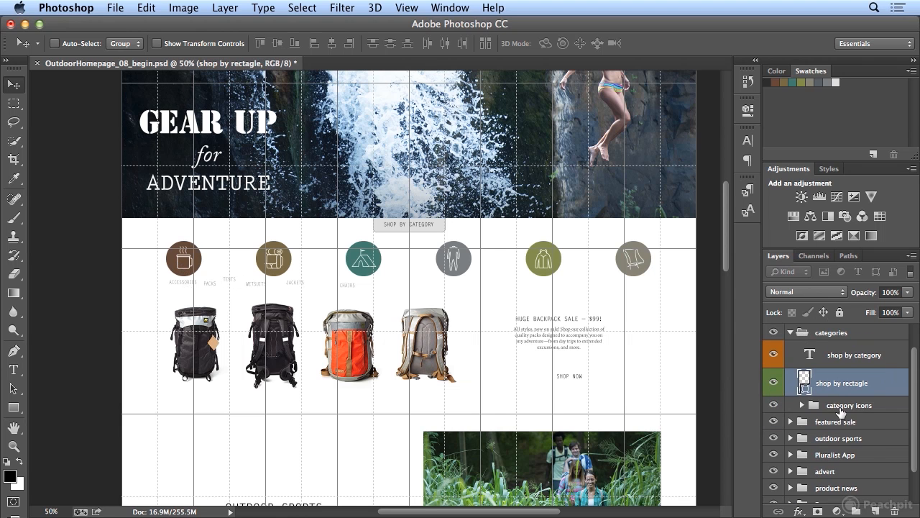
left_click(802, 405)
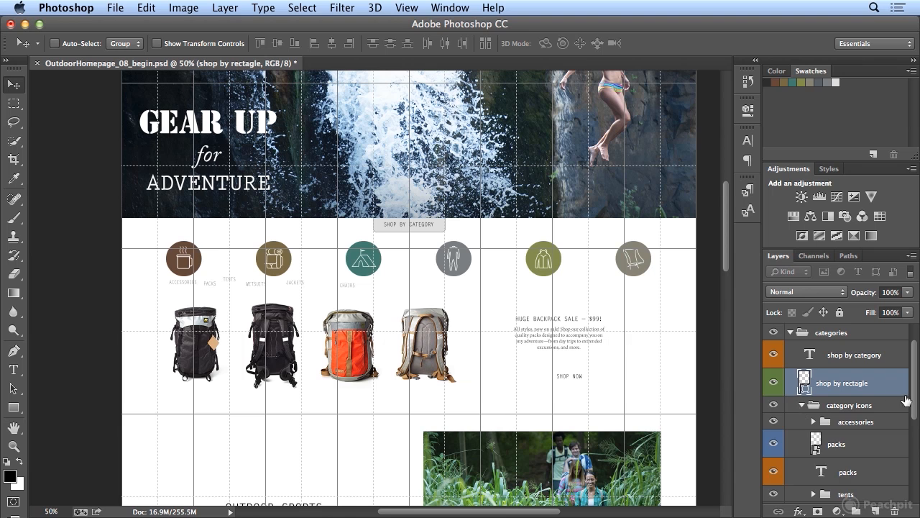
left_click_drag(915, 403, 914, 424)
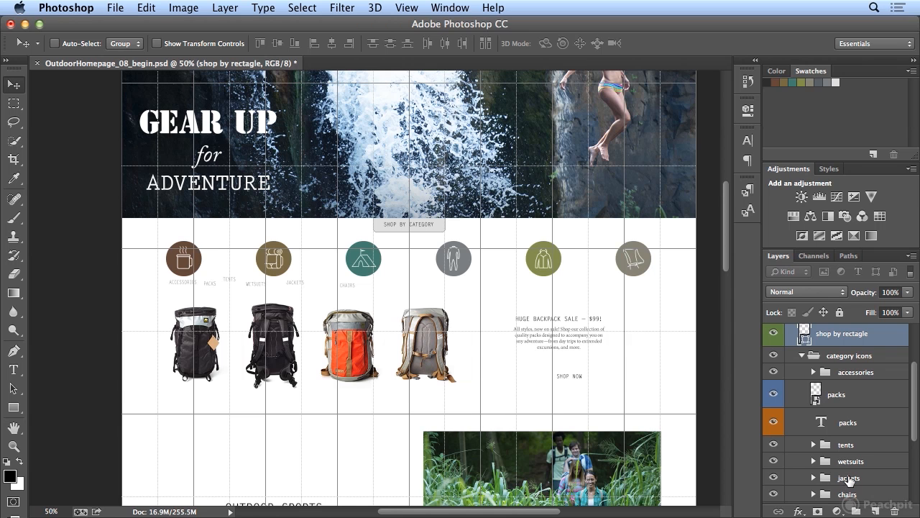
left_click(814, 373)
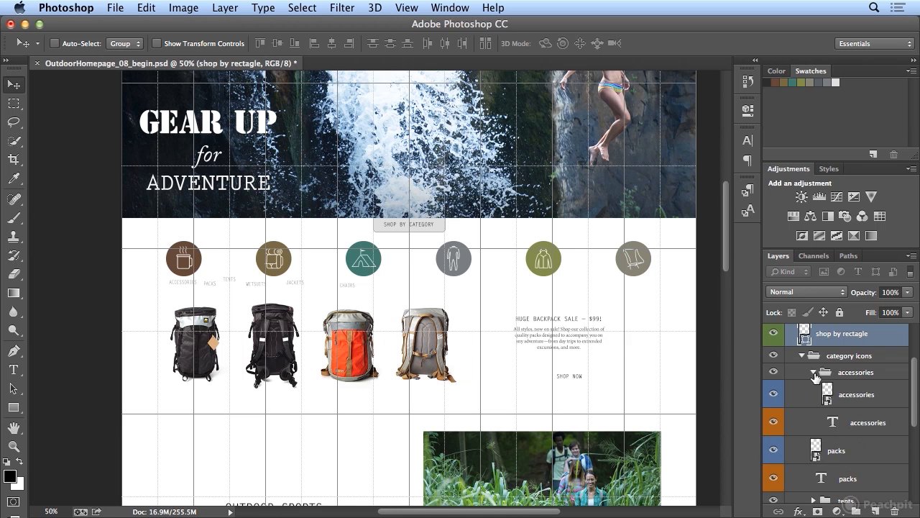
left_click(849, 397)
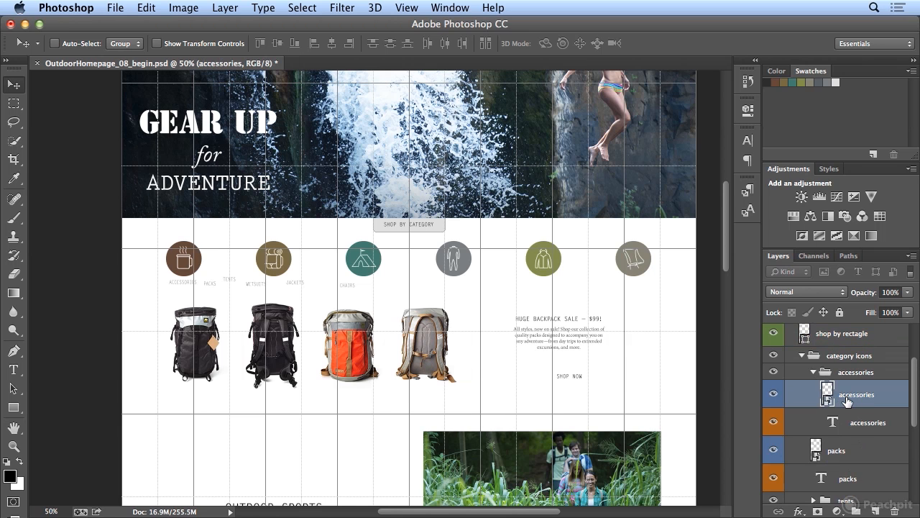
left_click(856, 426, "shift")
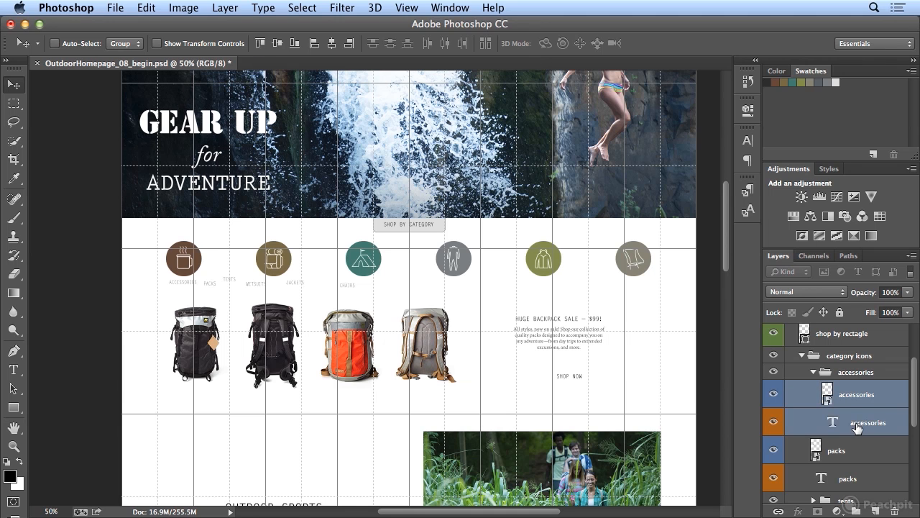
left_click(331, 44)
Align the packs icon and its packs label on their horizontal centers.
left_click(813, 372)
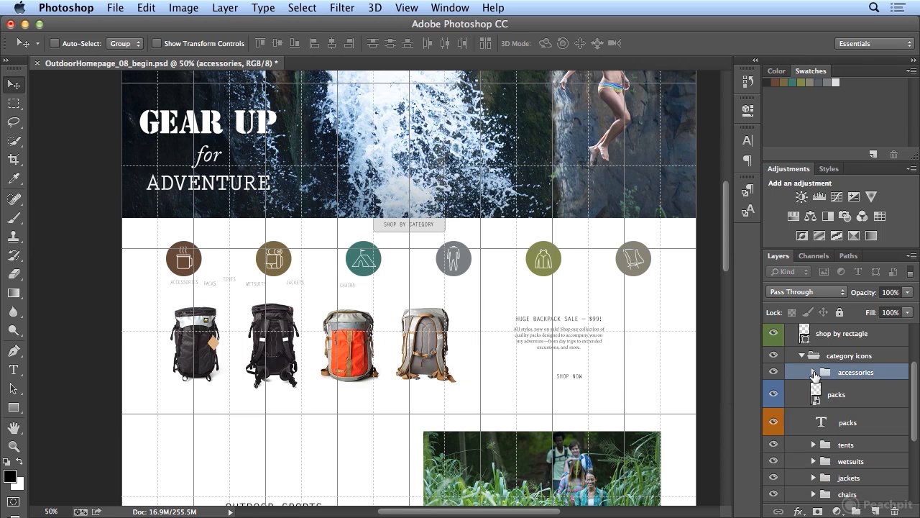
left_click(837, 400)
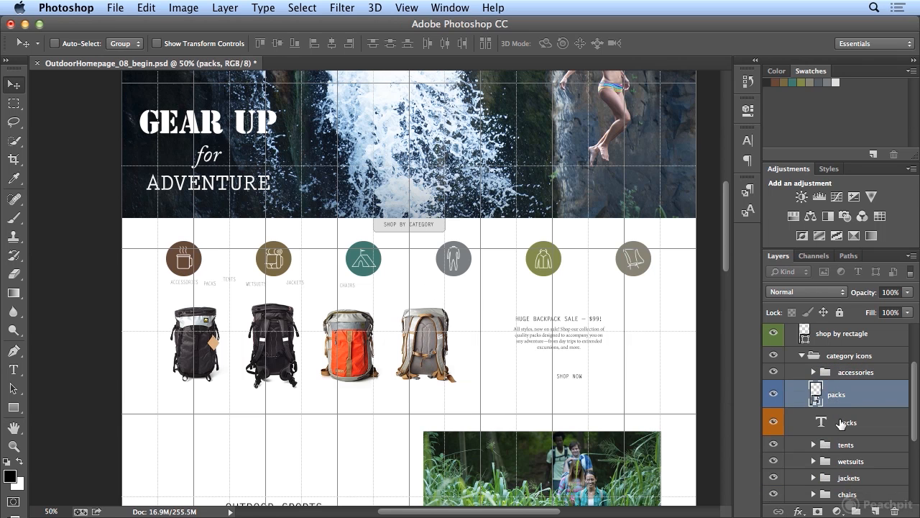
left_click(841, 422, "shift")
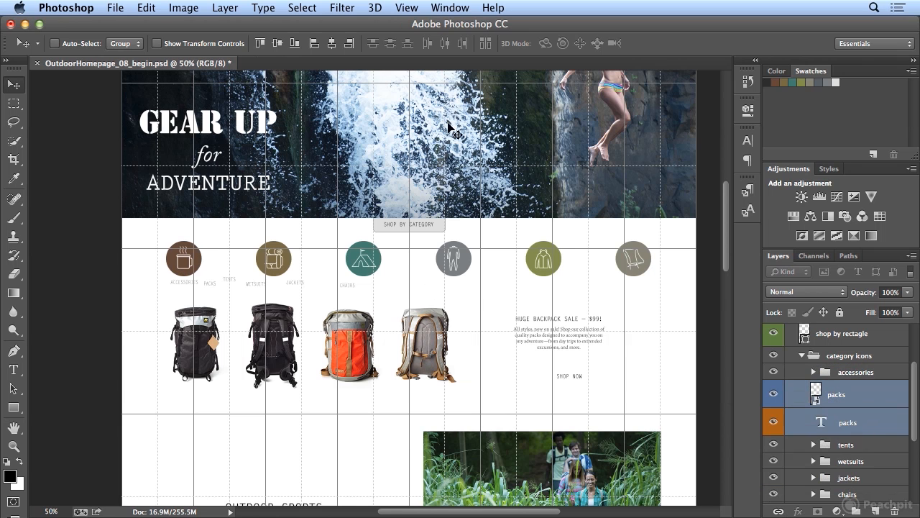
left_click(331, 43)
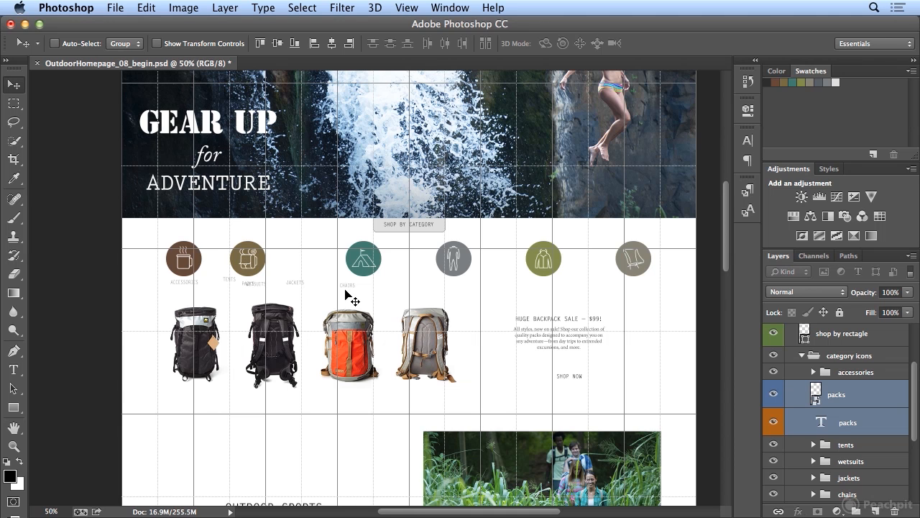
Group the packs icon and label into a new group named packs, then collapse it.
left_click(858, 511)
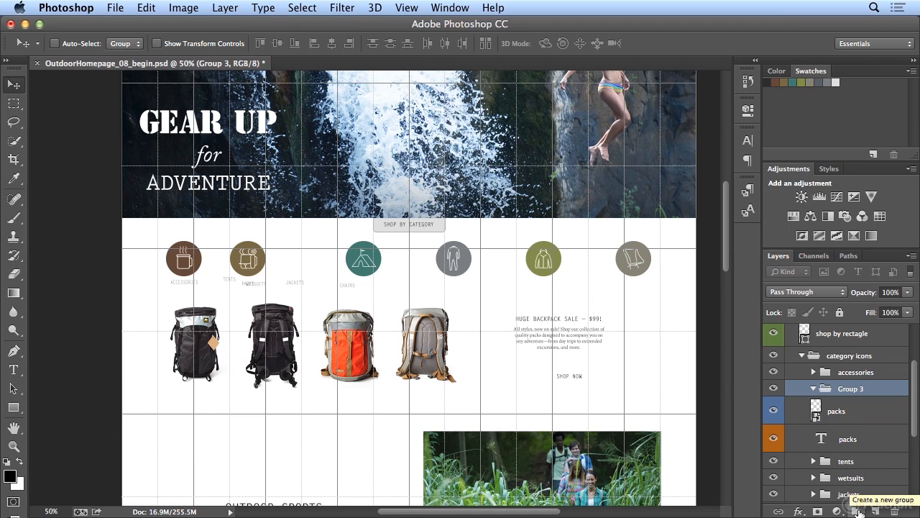
double_click(850, 388)
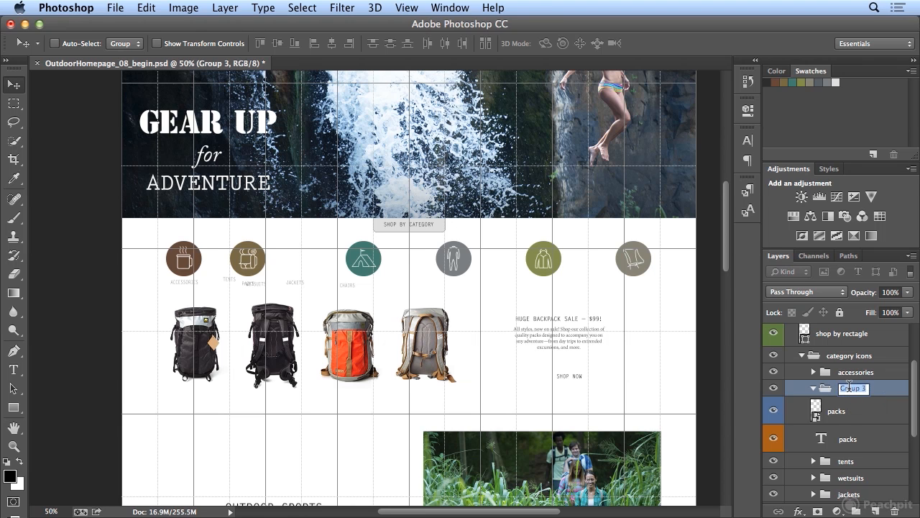
type("pa")
key("Return")
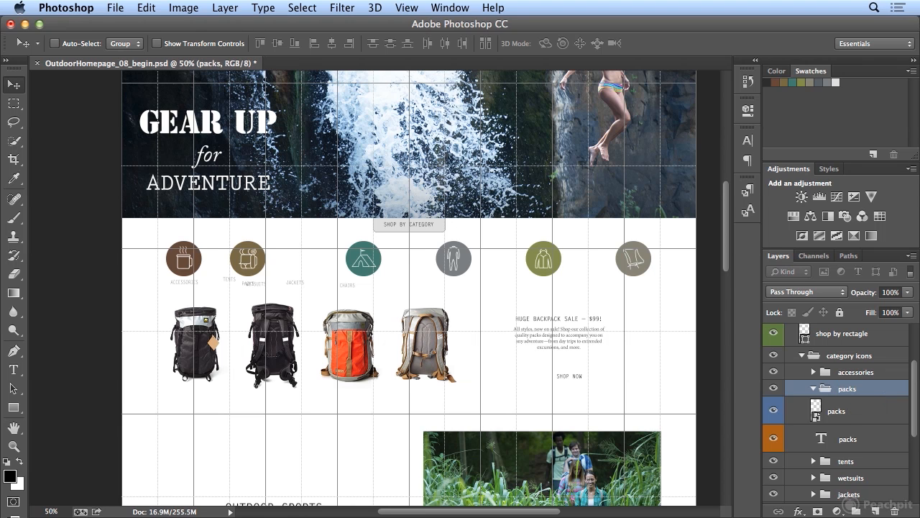
left_click(838, 413)
left_click(843, 440, "shift")
left_click_drag(834, 421, 846, 391)
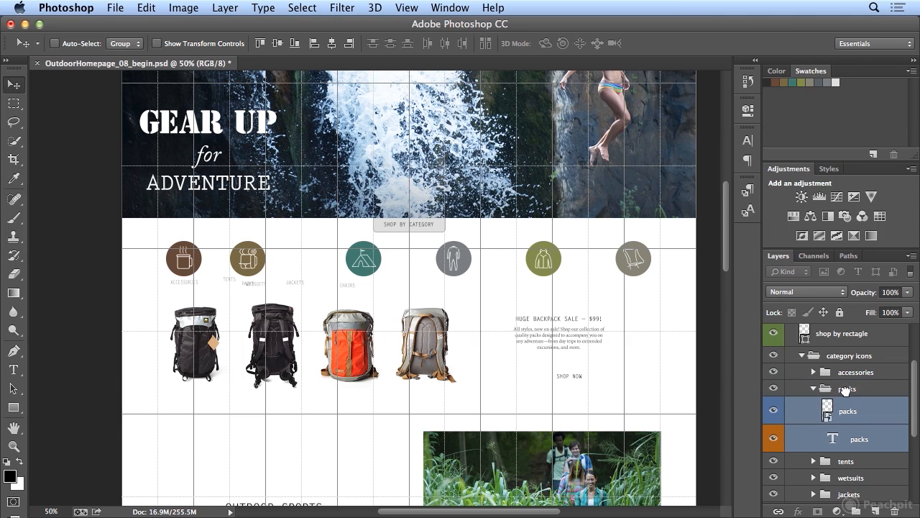
left_click(813, 389)
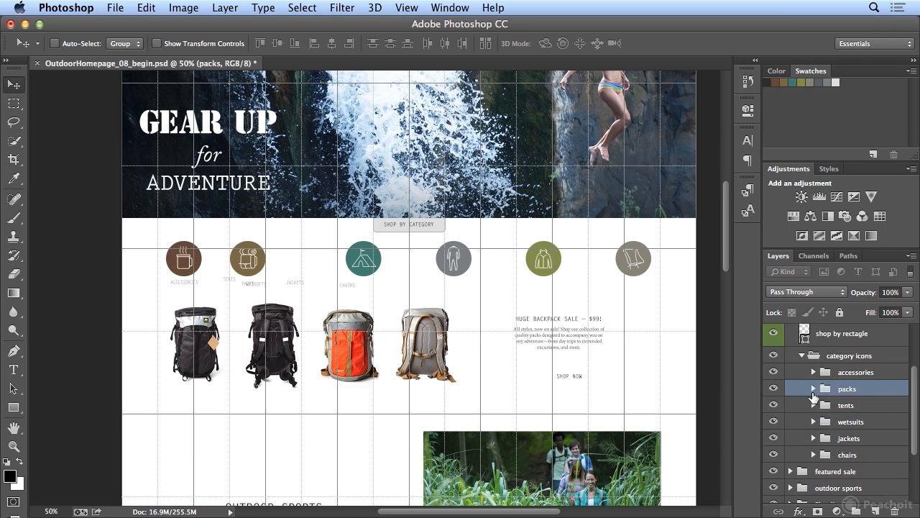
Open the tents folder and align the tents icon and its label on their horizontal centers.
left_click(814, 405)
left_click(858, 432)
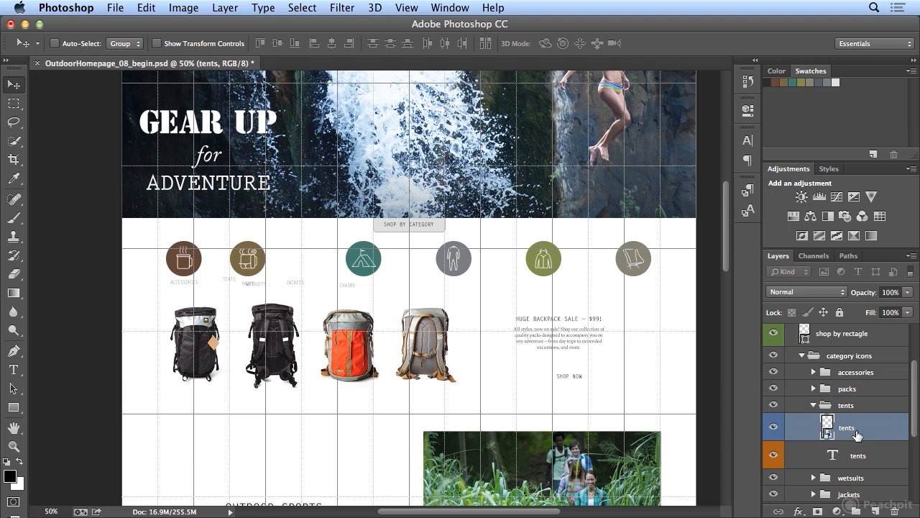
left_click(858, 456, "shift")
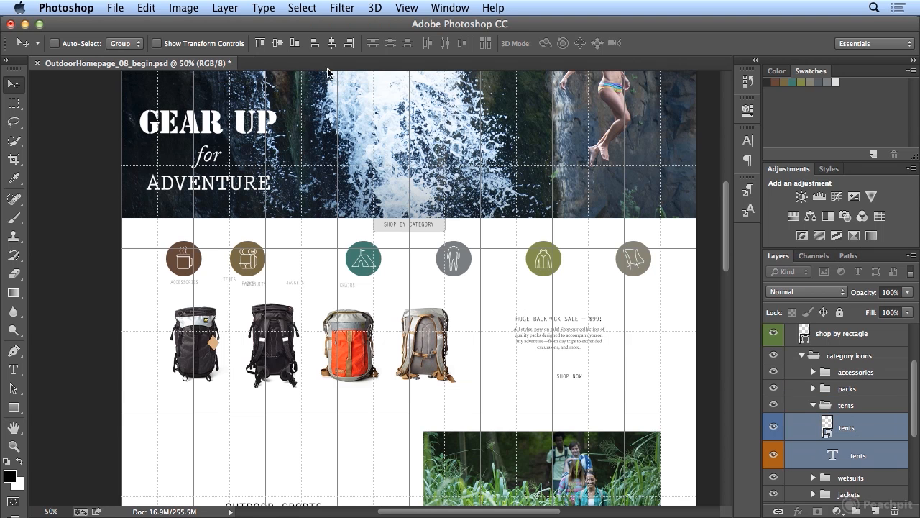
left_click(331, 43)
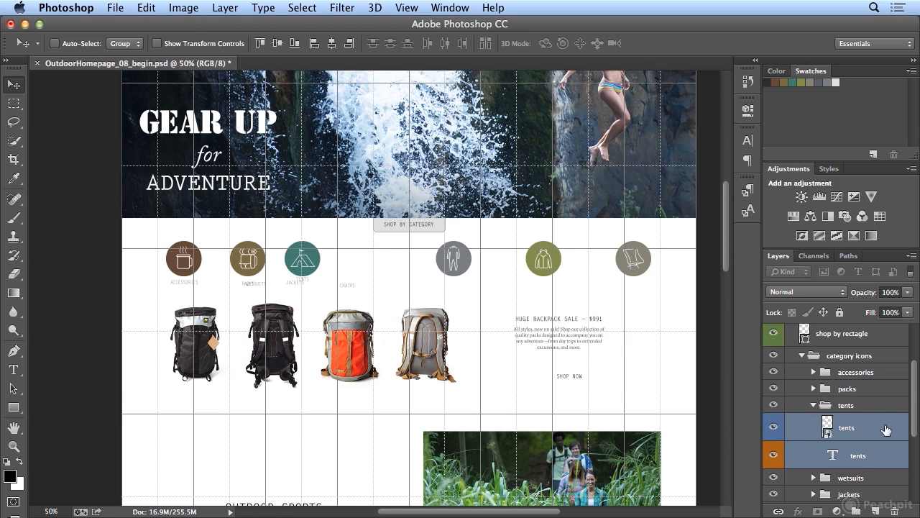
Open the wetsuits folder and align the wetsuits icon and its label on their horizontal centers.
left_click(811, 408)
left_click(814, 408)
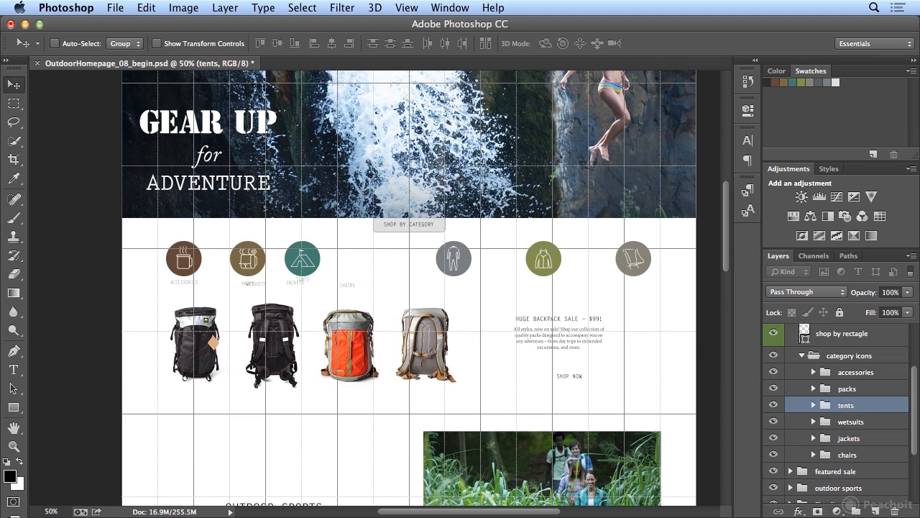
left_click(819, 423)
left_click(813, 421)
left_click(854, 445)
left_click(854, 471, "shift")
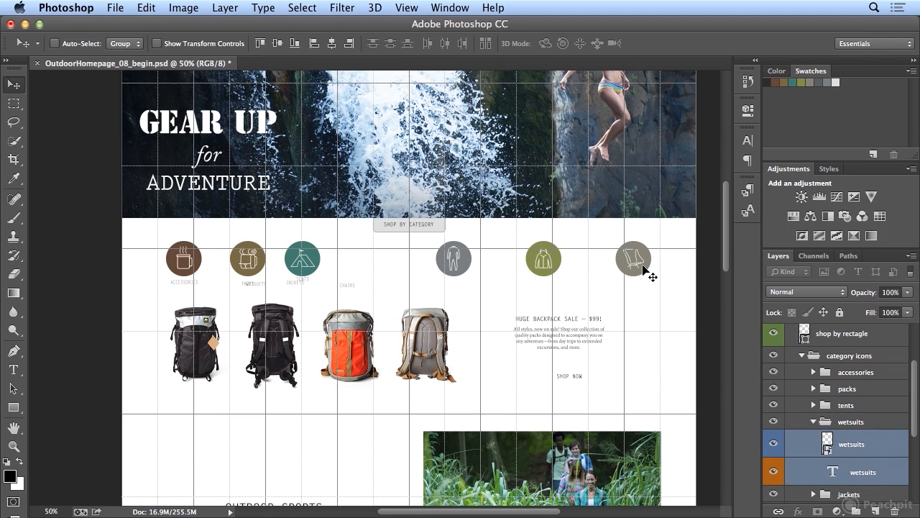
left_click(332, 43)
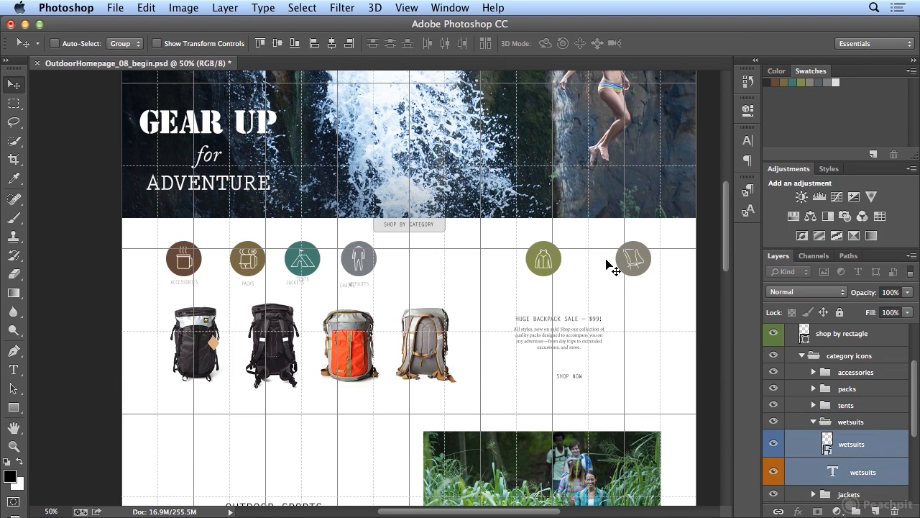
Collapse the wetsuits folder, open the jackets folder, and align the jackets icon and its label on their horizontal centers.
left_click(813, 422)
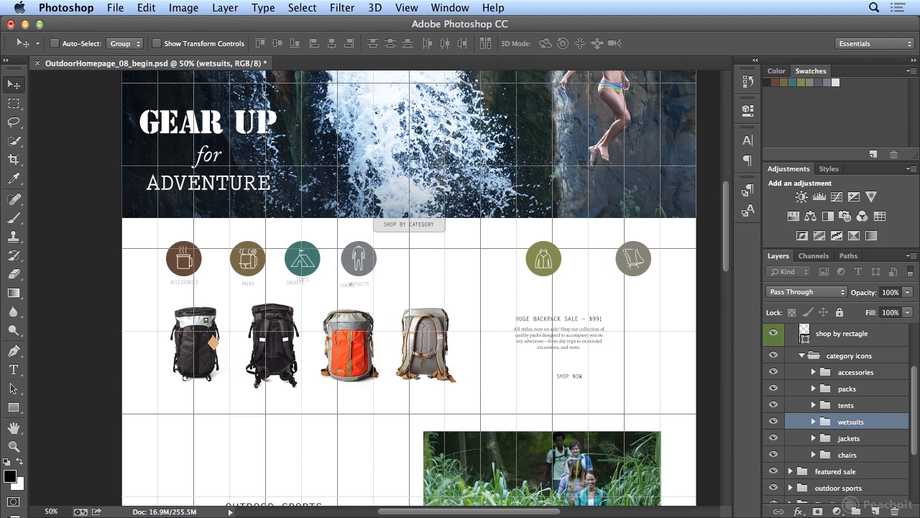
left_click(813, 438)
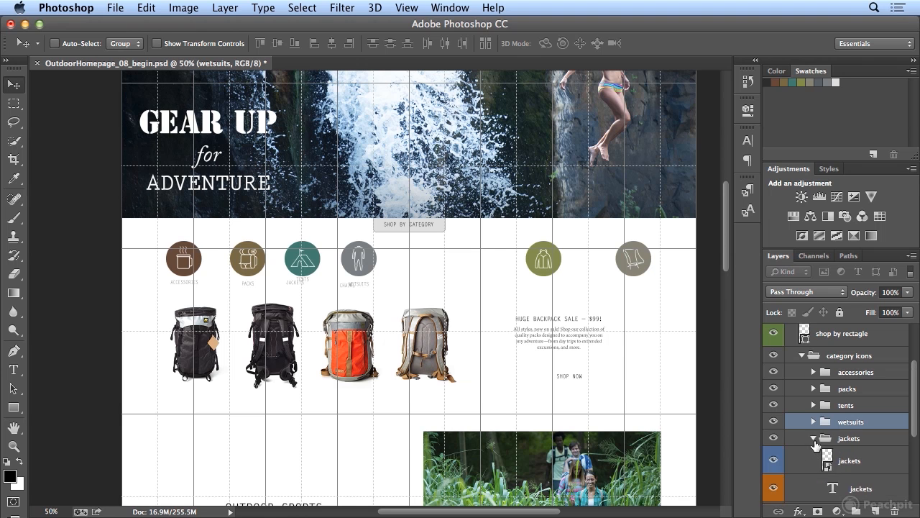
left_click(842, 461)
left_click_drag(914, 430, 914, 457)
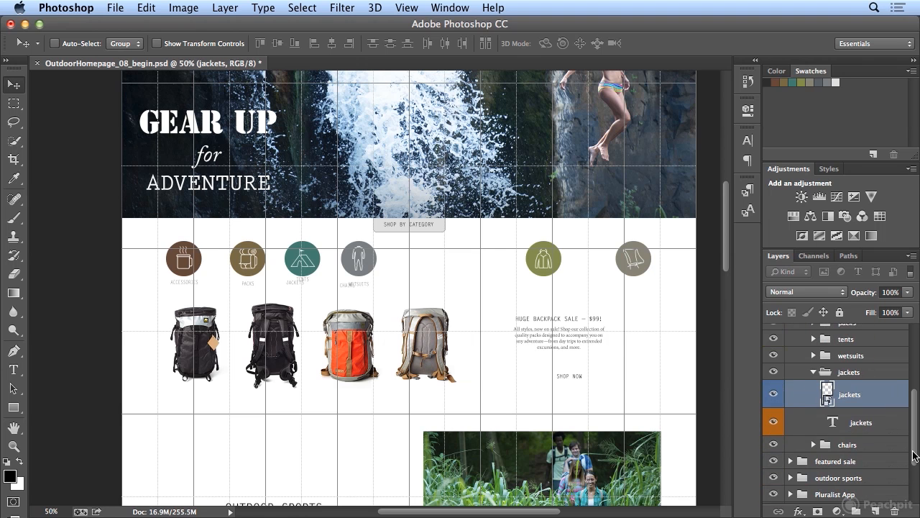
left_click(865, 426, "shift")
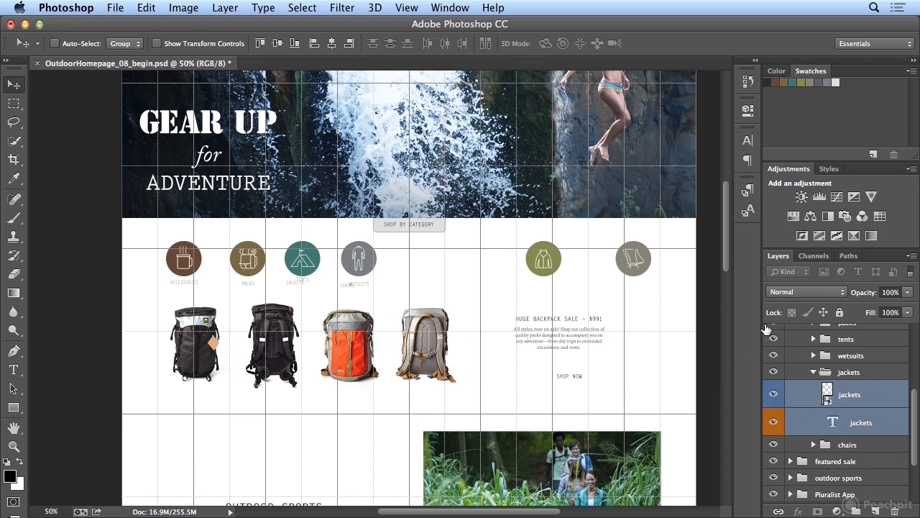
left_click(332, 45)
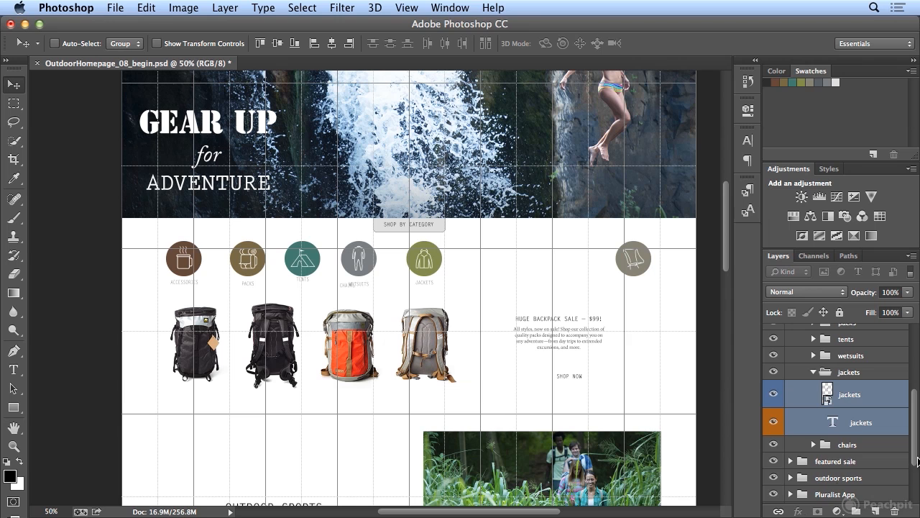
Open the chairs folder, align the chairs icon and its label on their horizontal centers, and collapse the folder.
left_click(813, 445)
left_click(862, 467)
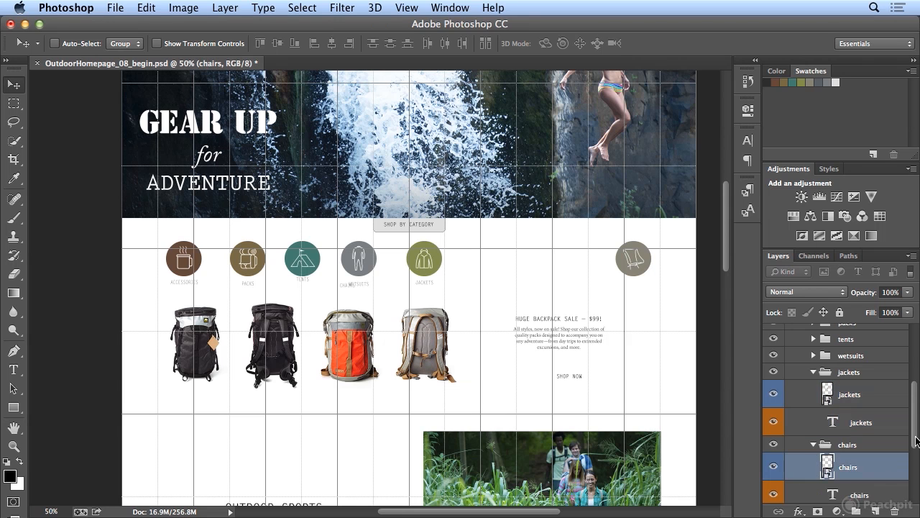
scroll(856, 438, "down", 3)
left_click(857, 429, "shift")
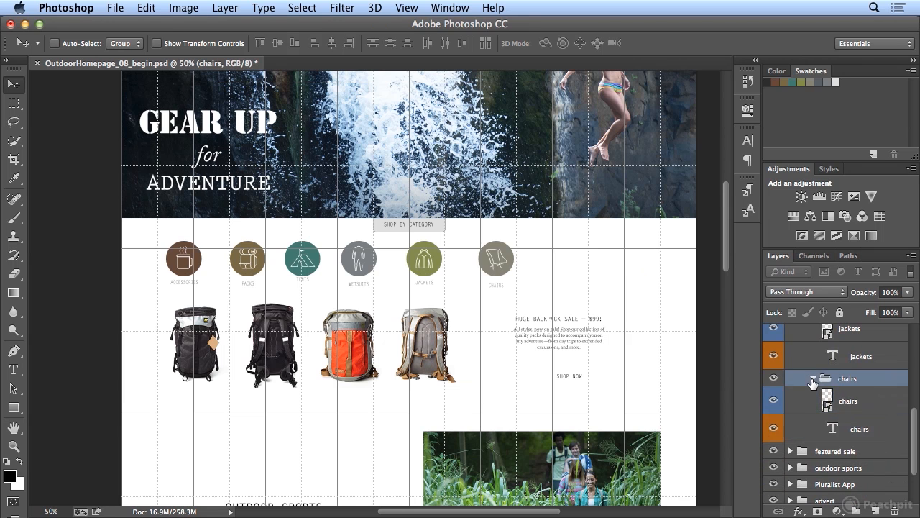
left_click(813, 378)
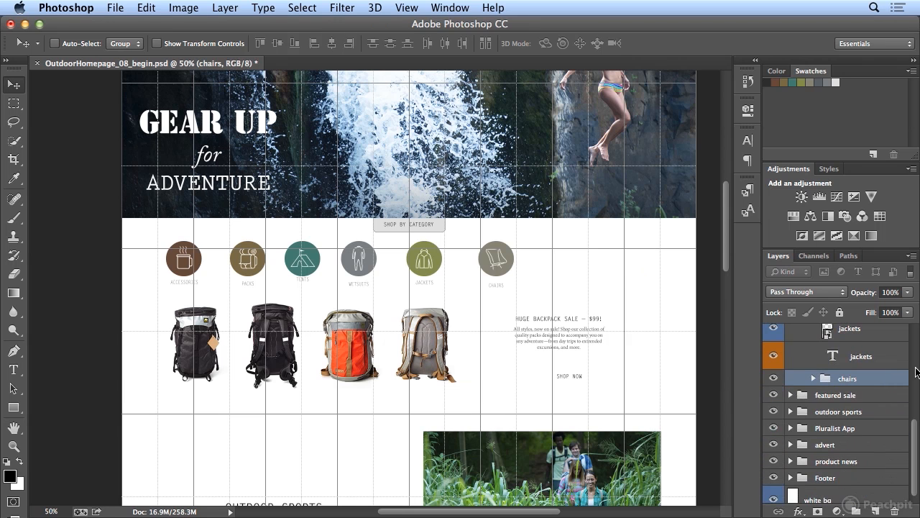
Collapse the jackets folder and minimize the Color and Adjustments panel groups to enlarge the Layers panel.
scroll(827, 402, "up", 5)
left_click(813, 487)
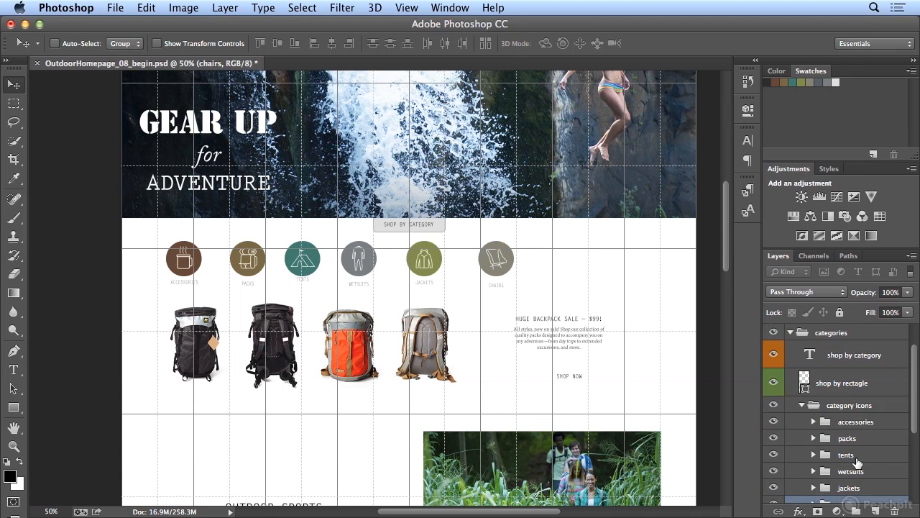
double_click(789, 169)
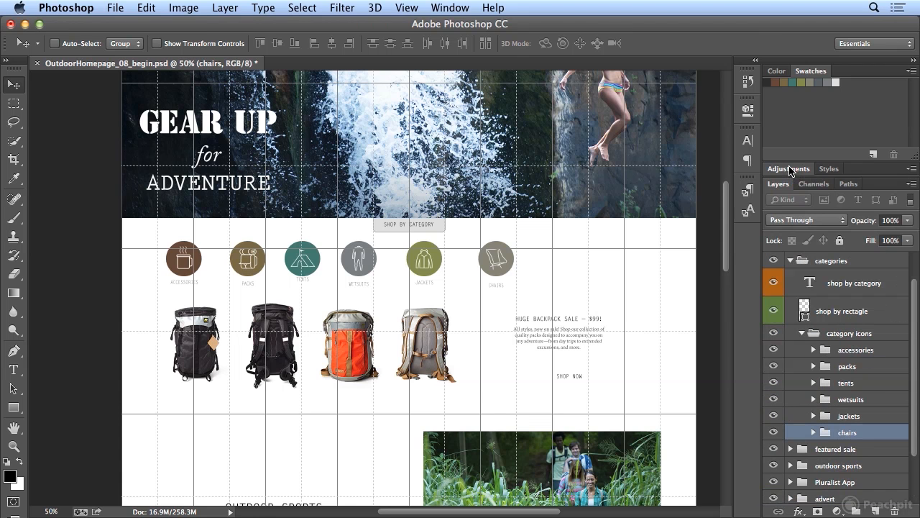
double_click(805, 72)
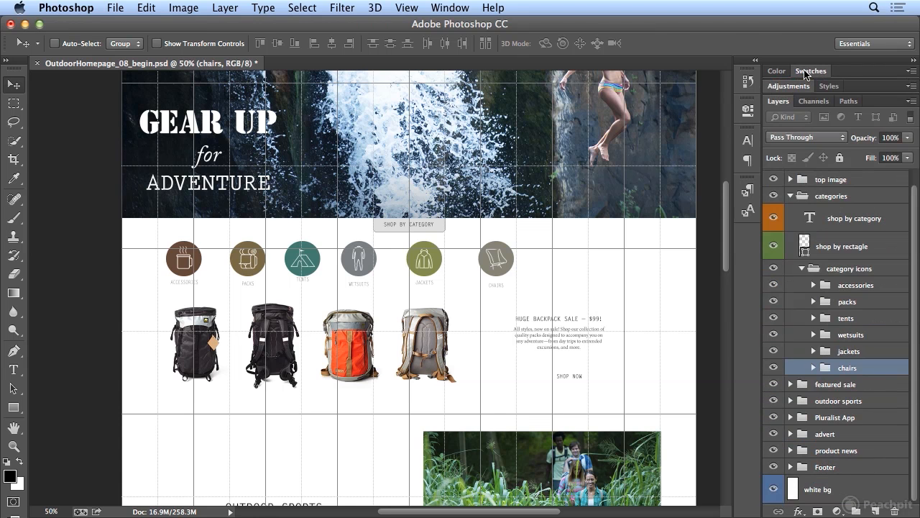
Move the chairs group to the far end of the icon row, at about X 1395 px.
left_click(846, 286, "shift")
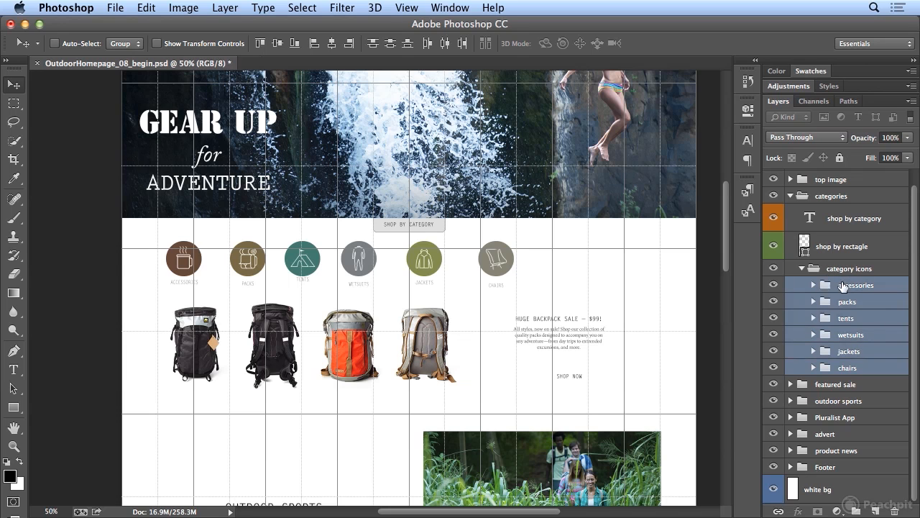
left_click(843, 370)
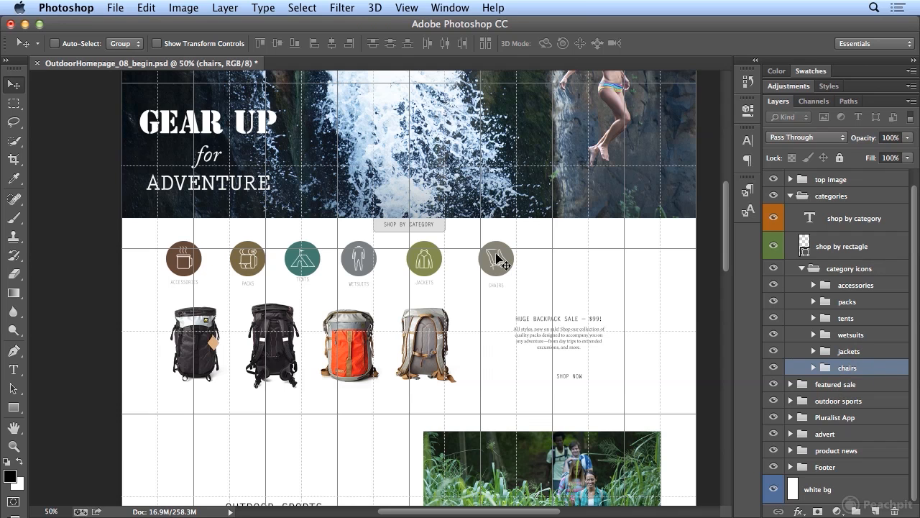
left_click_drag(496, 258, 632, 271)
key("ctrl+t")
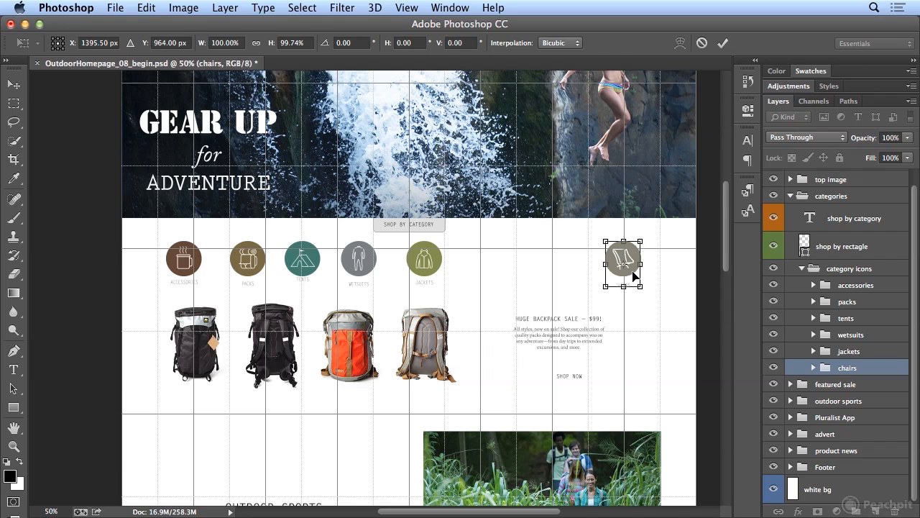
key("Return")
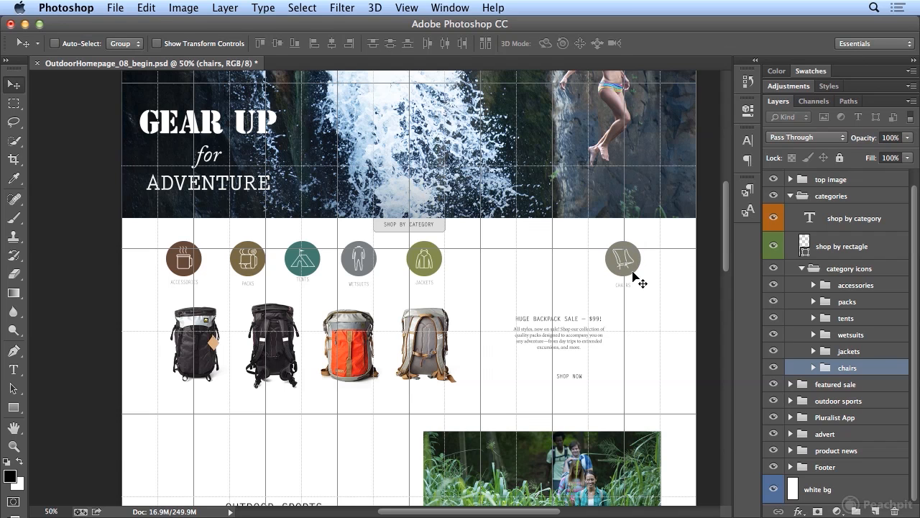
Nudge the accessories group slightly right, then select all six category groups and distribute them evenly by horizontal centers.
left_click(863, 286)
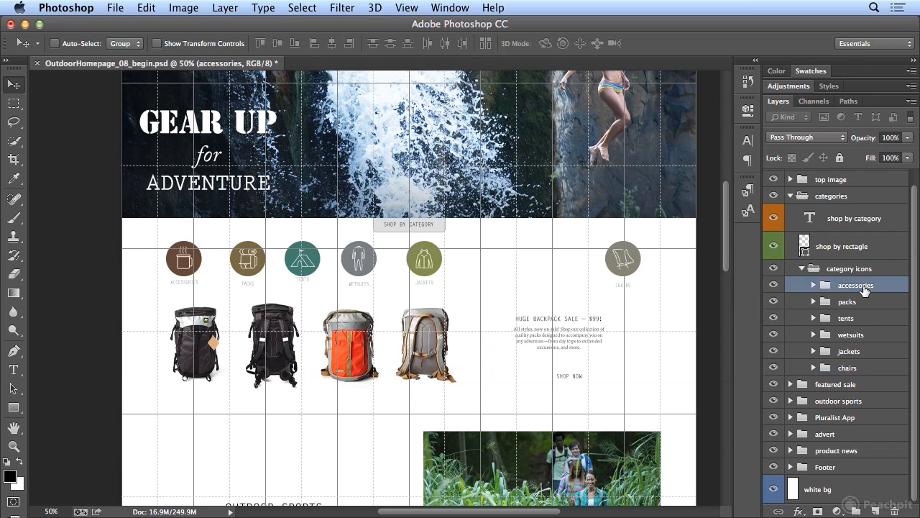
key("ctrl+t")
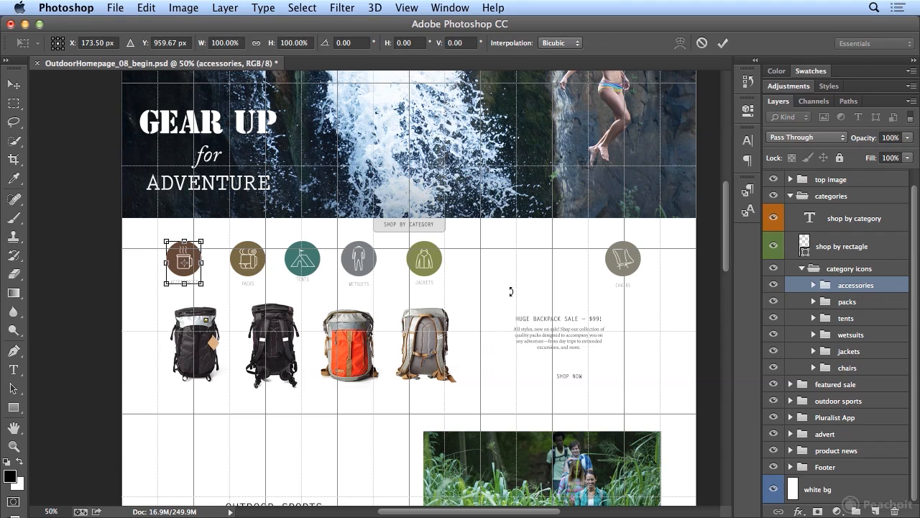
left_click_drag(196, 277, 206, 273)
key("Return")
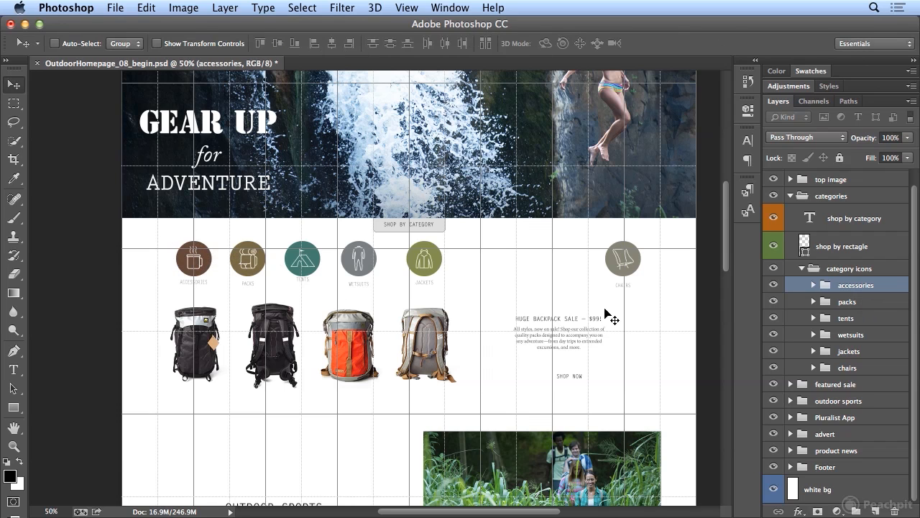
left_click(845, 368, "shift")
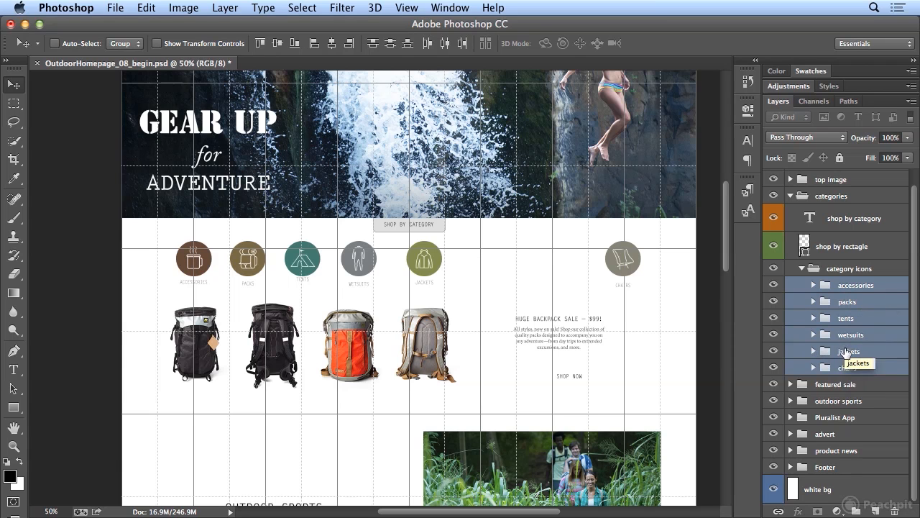
left_click(445, 43)
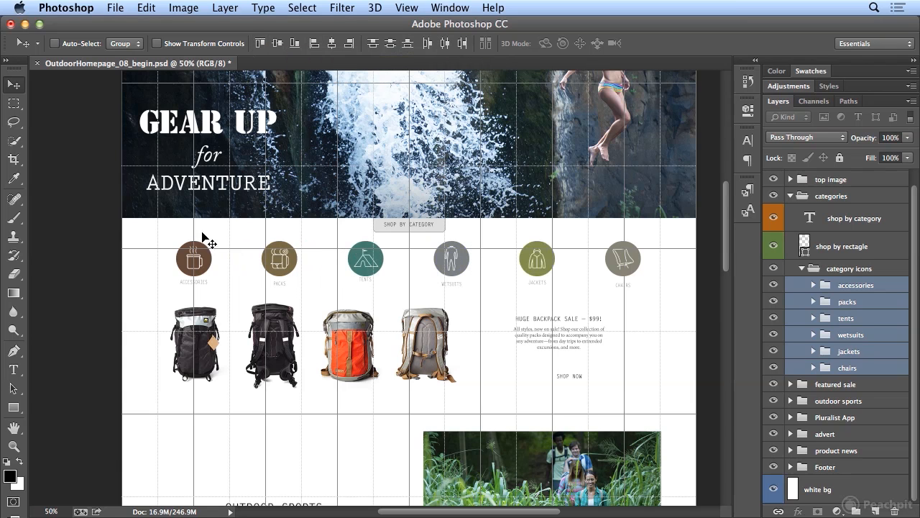